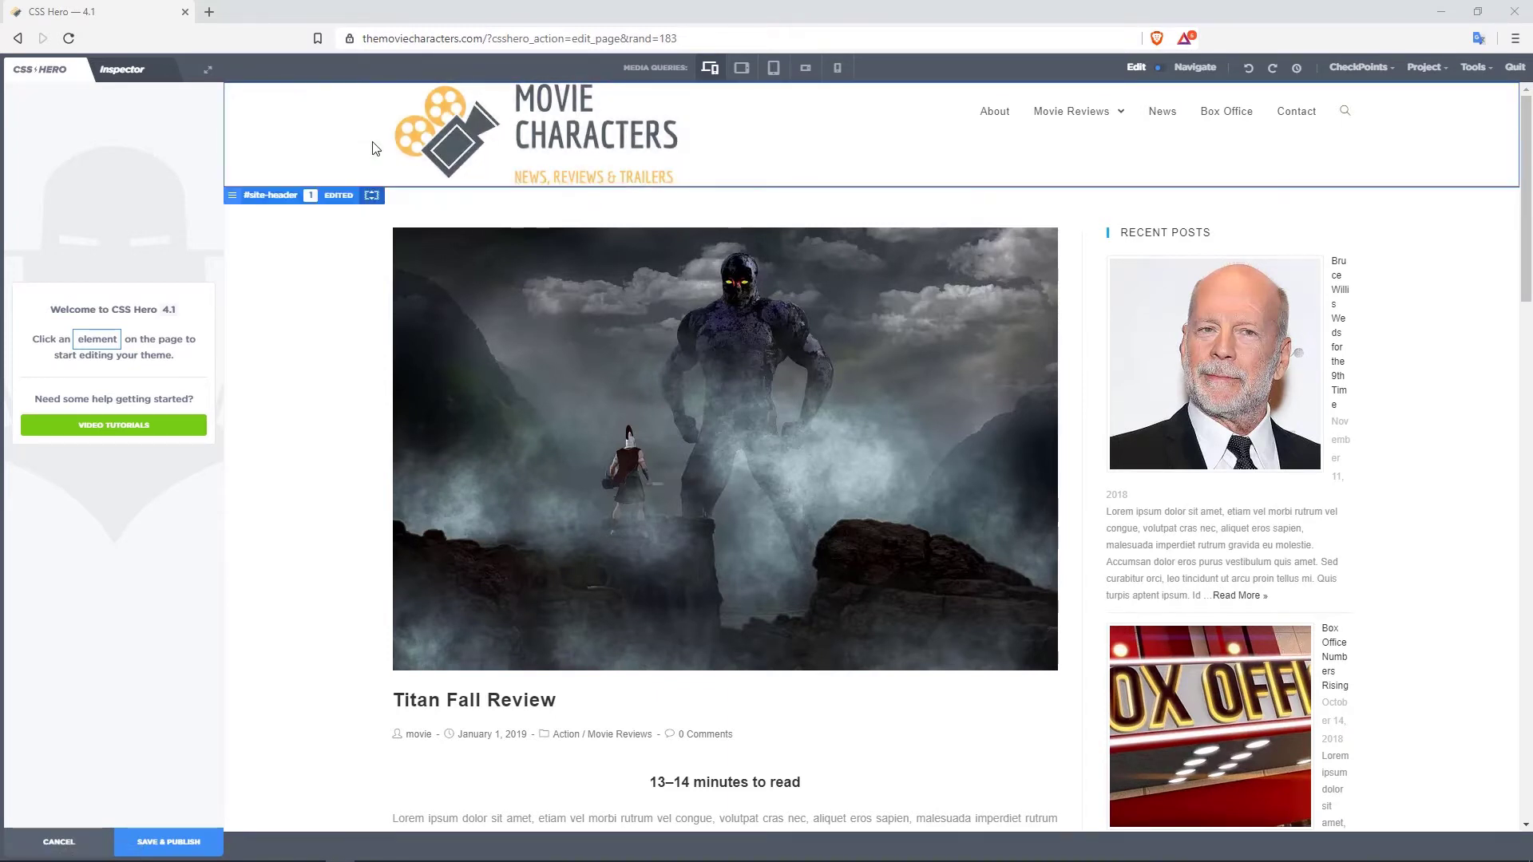
Give the site header 200px top padding and 200px bottom padding in Spacings
click(285, 118)
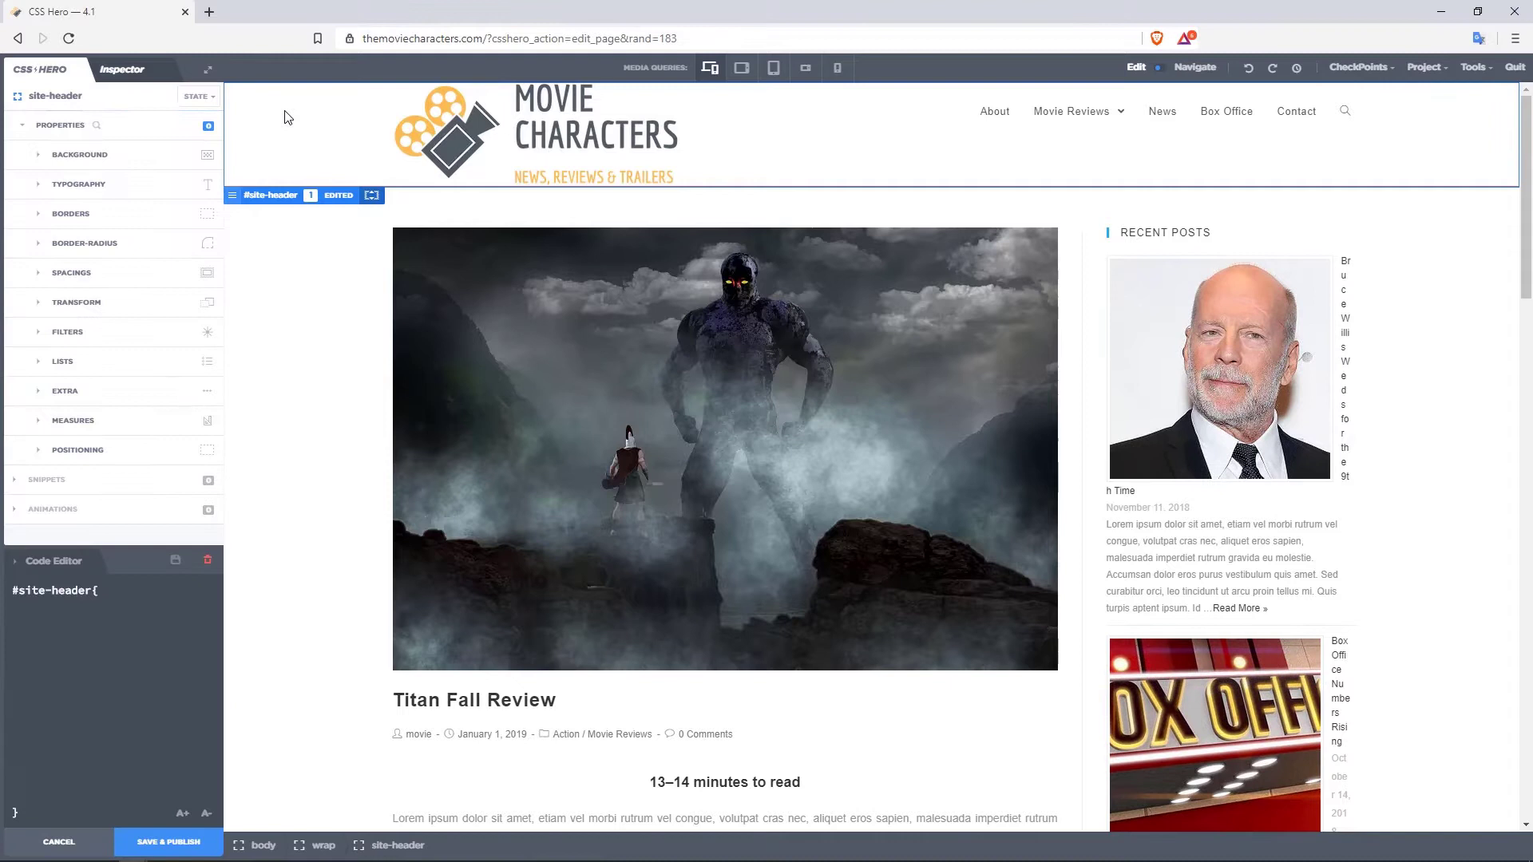
click(75, 271)
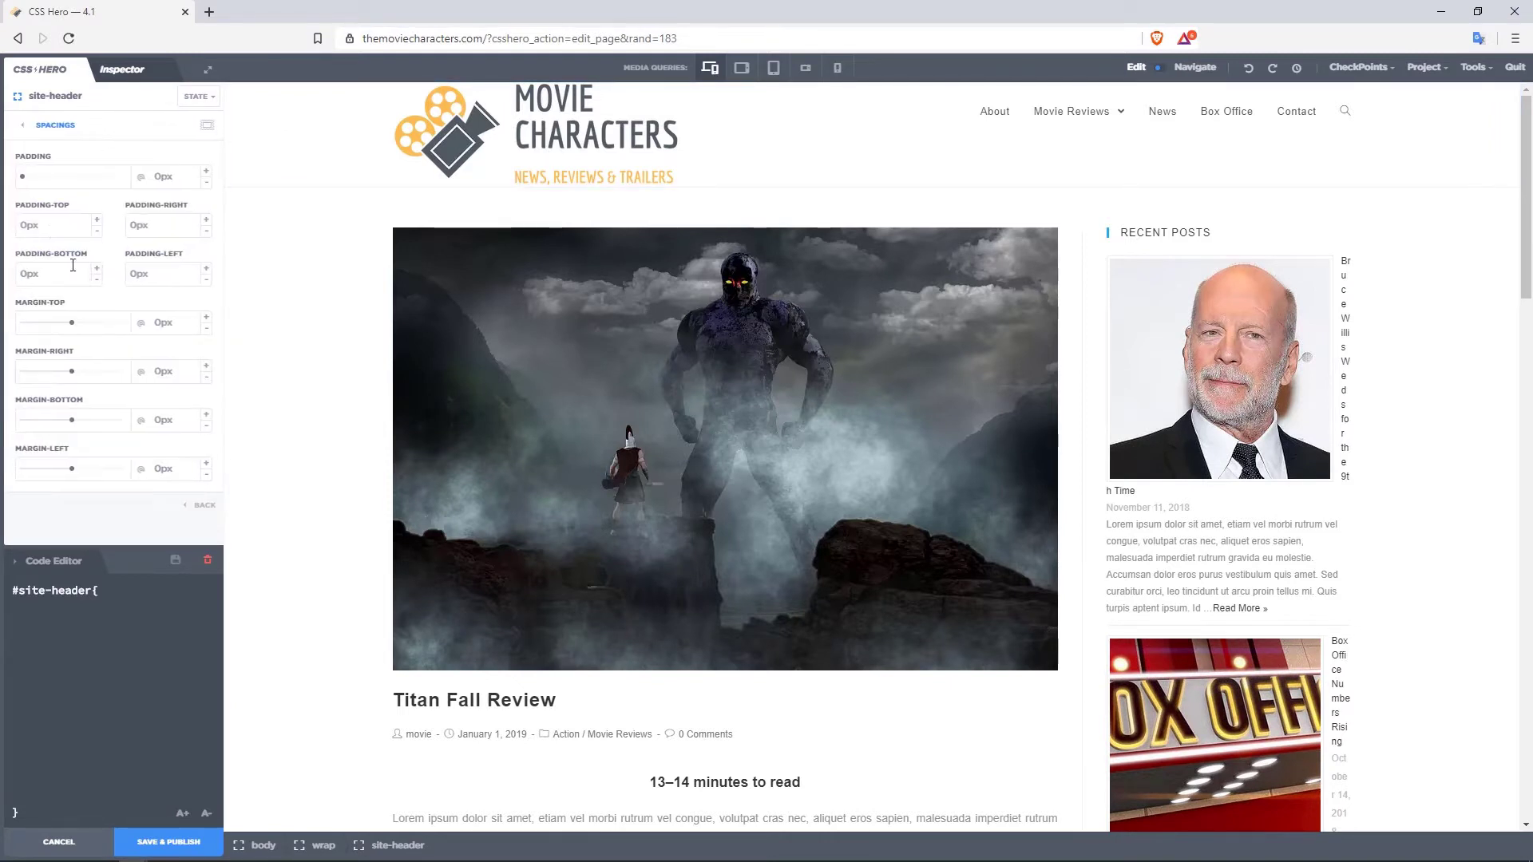
click(28, 228)
text(200)
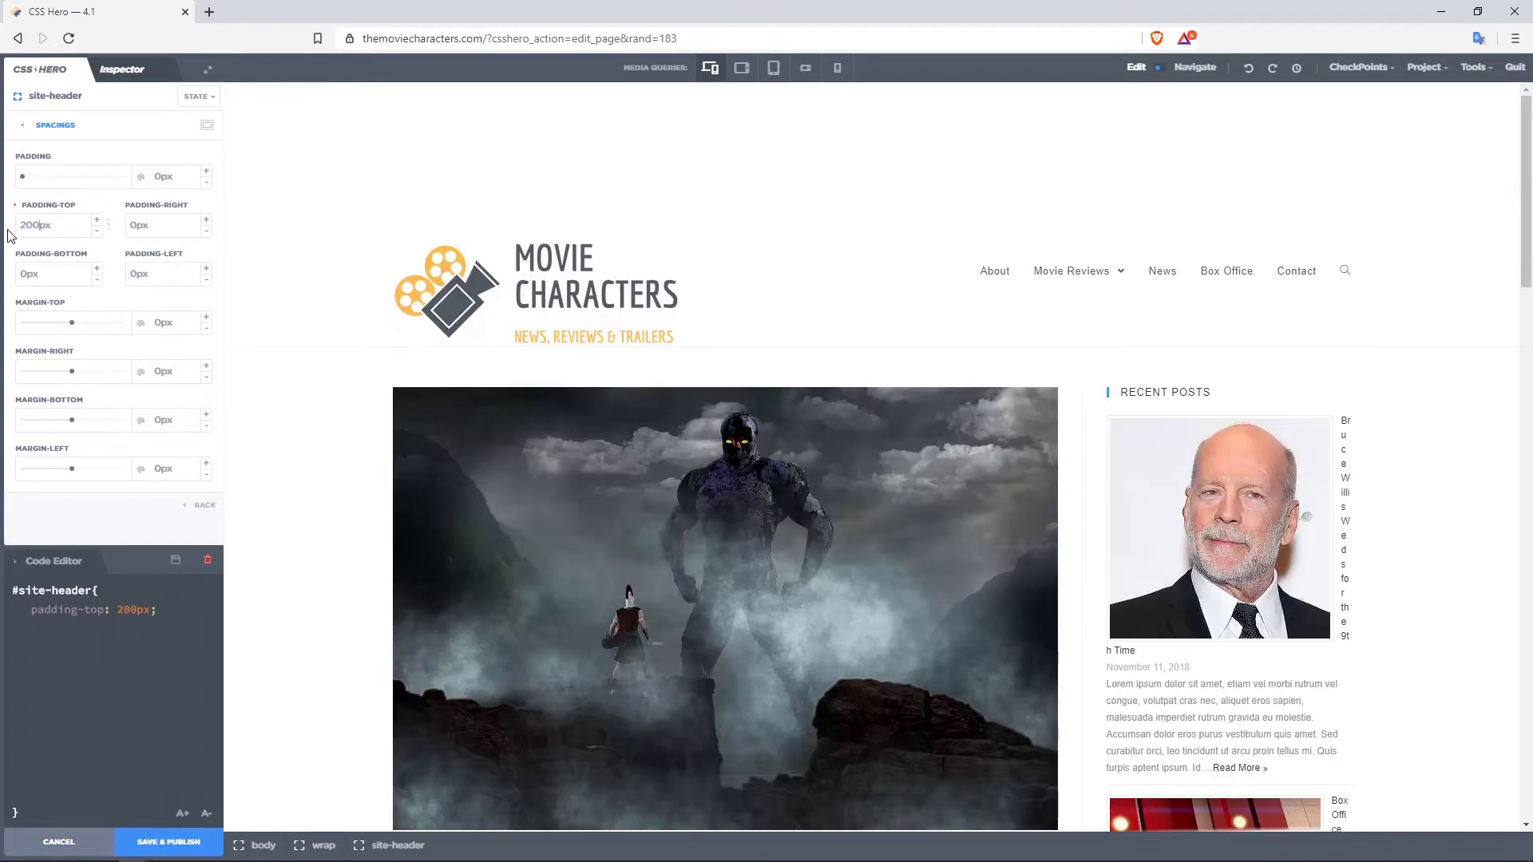
click(36, 274)
text(200)
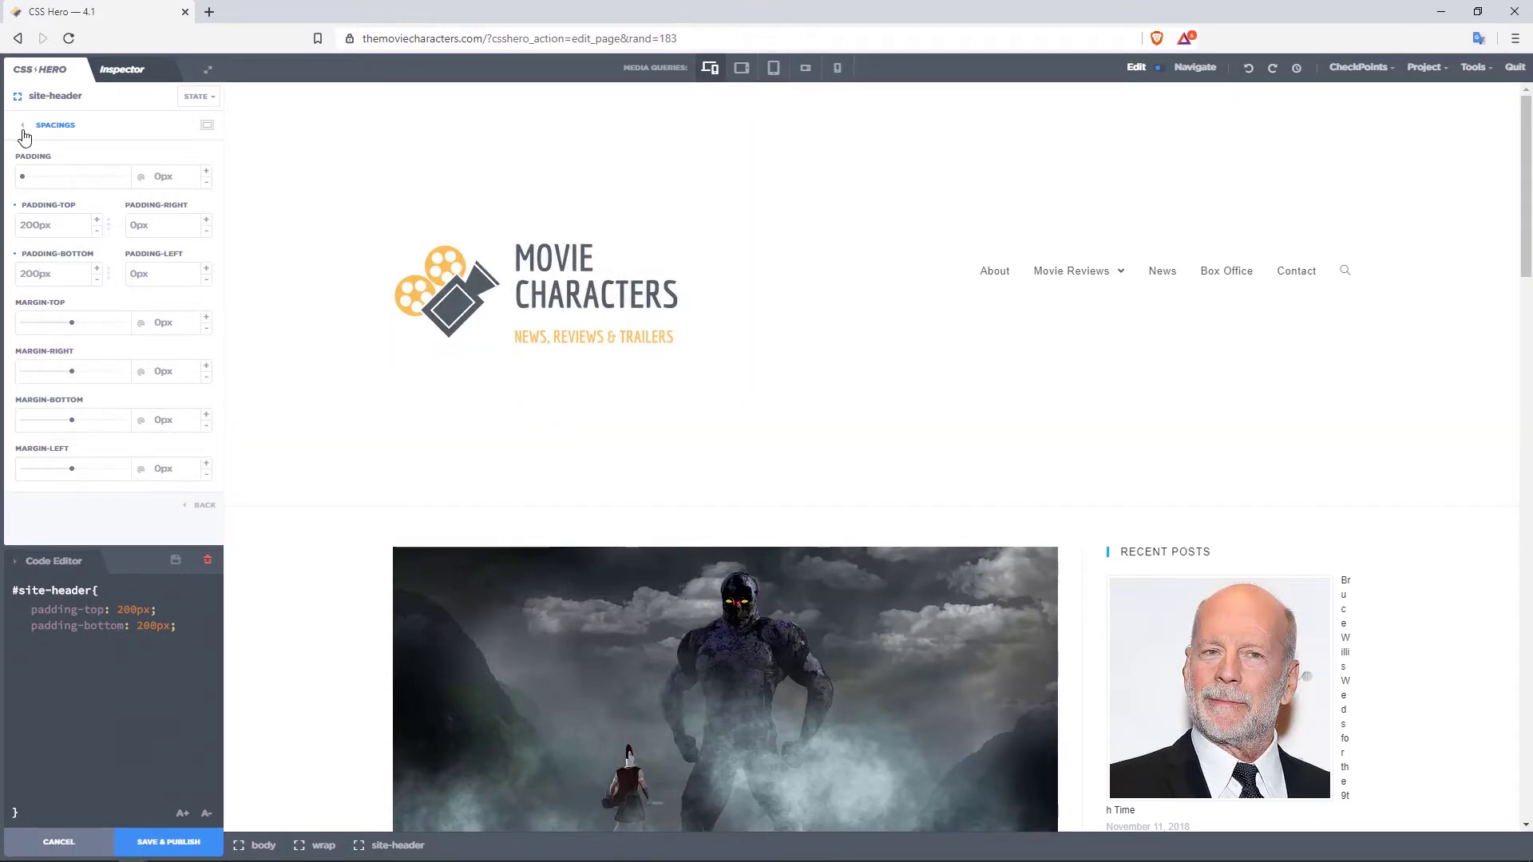
Open the header's Background image picker and view the YOUR MEDIA library
click(24, 136)
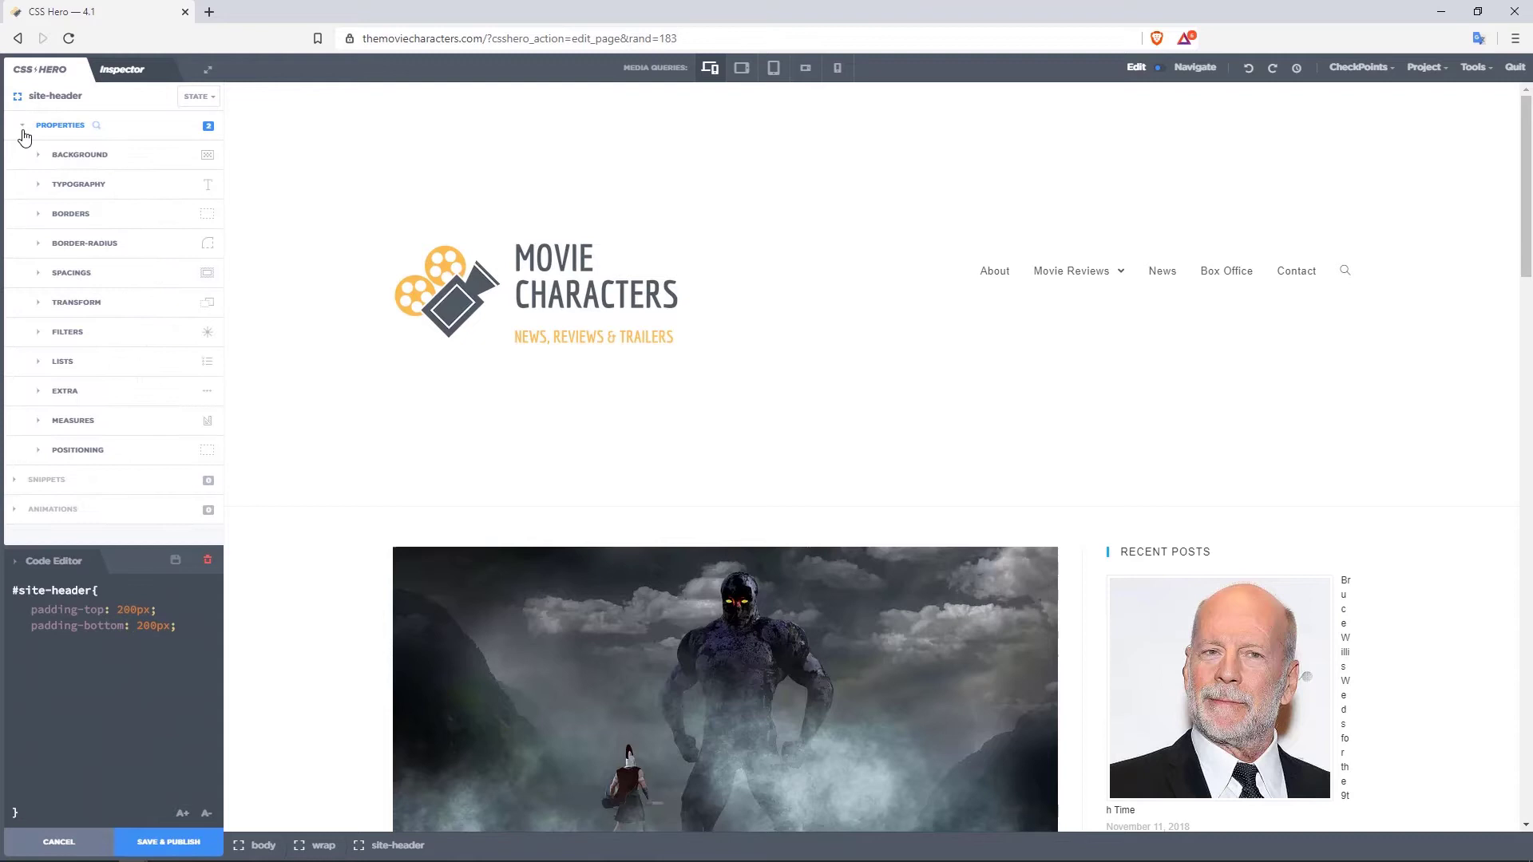
click(103, 165)
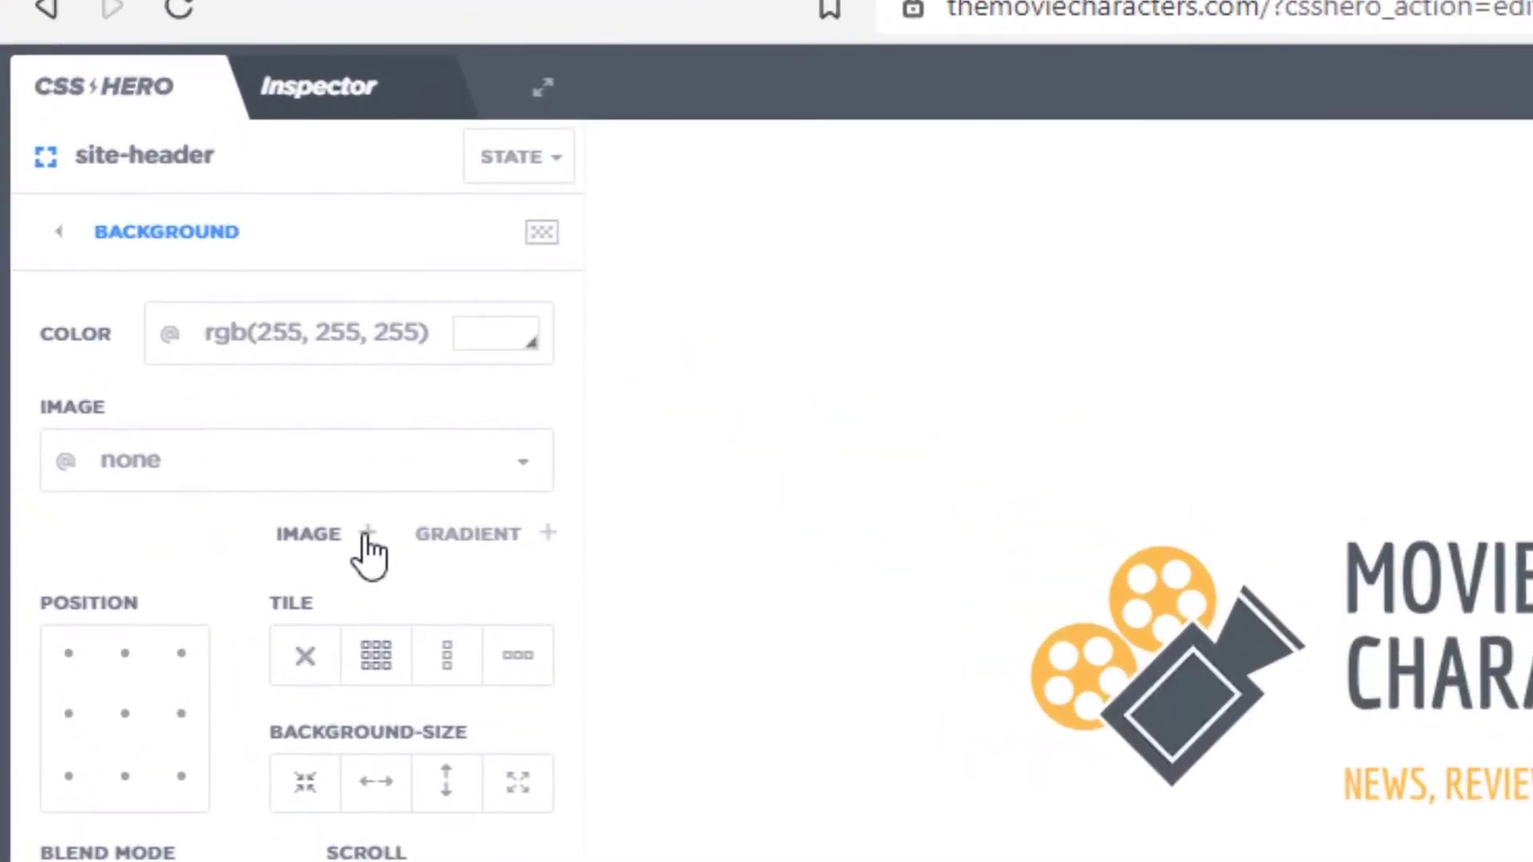
click(366, 533)
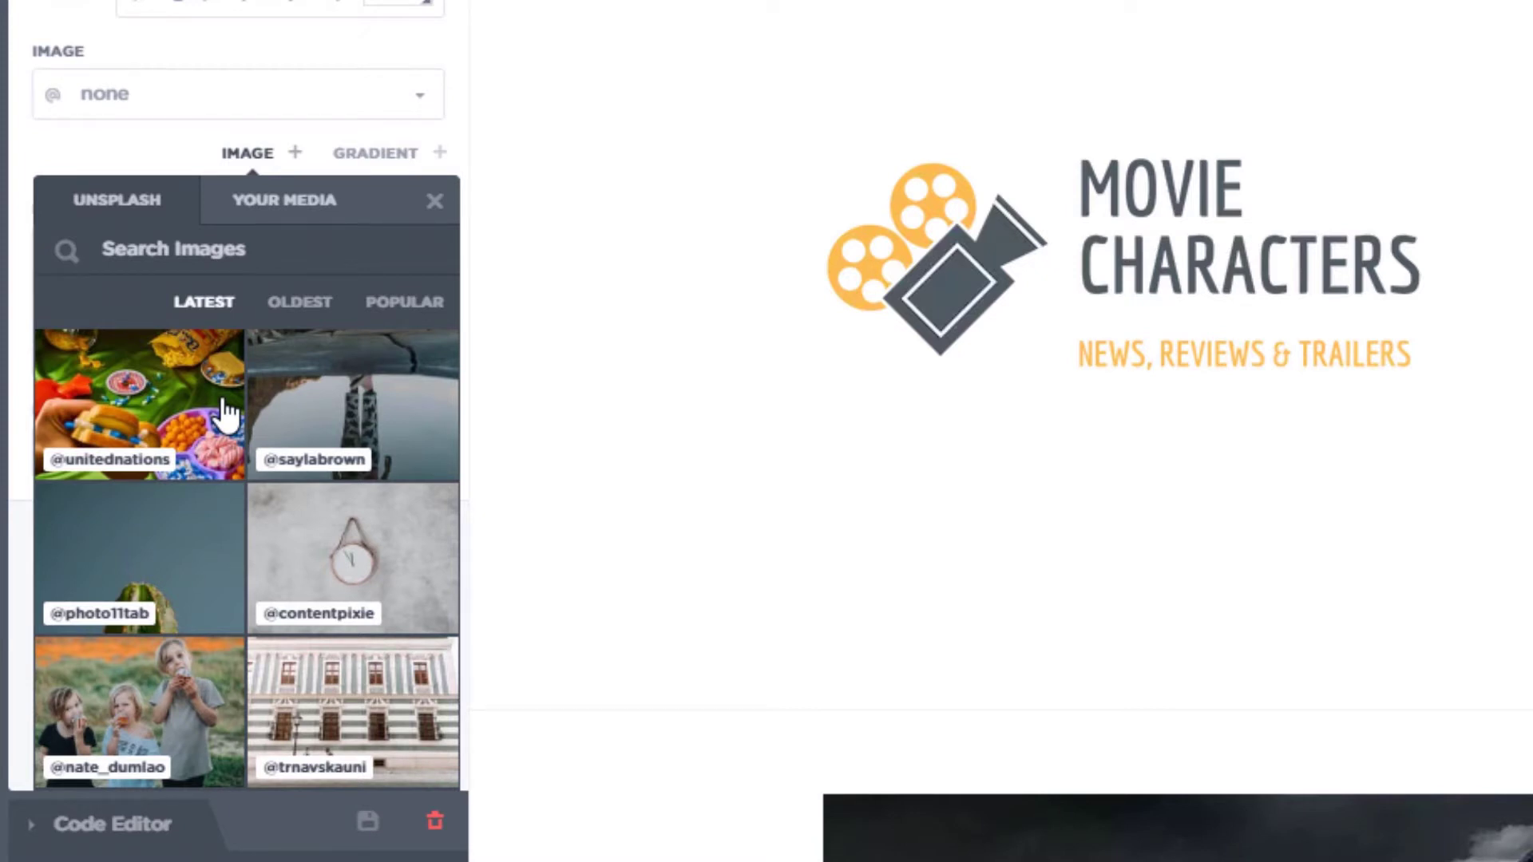
click(302, 219)
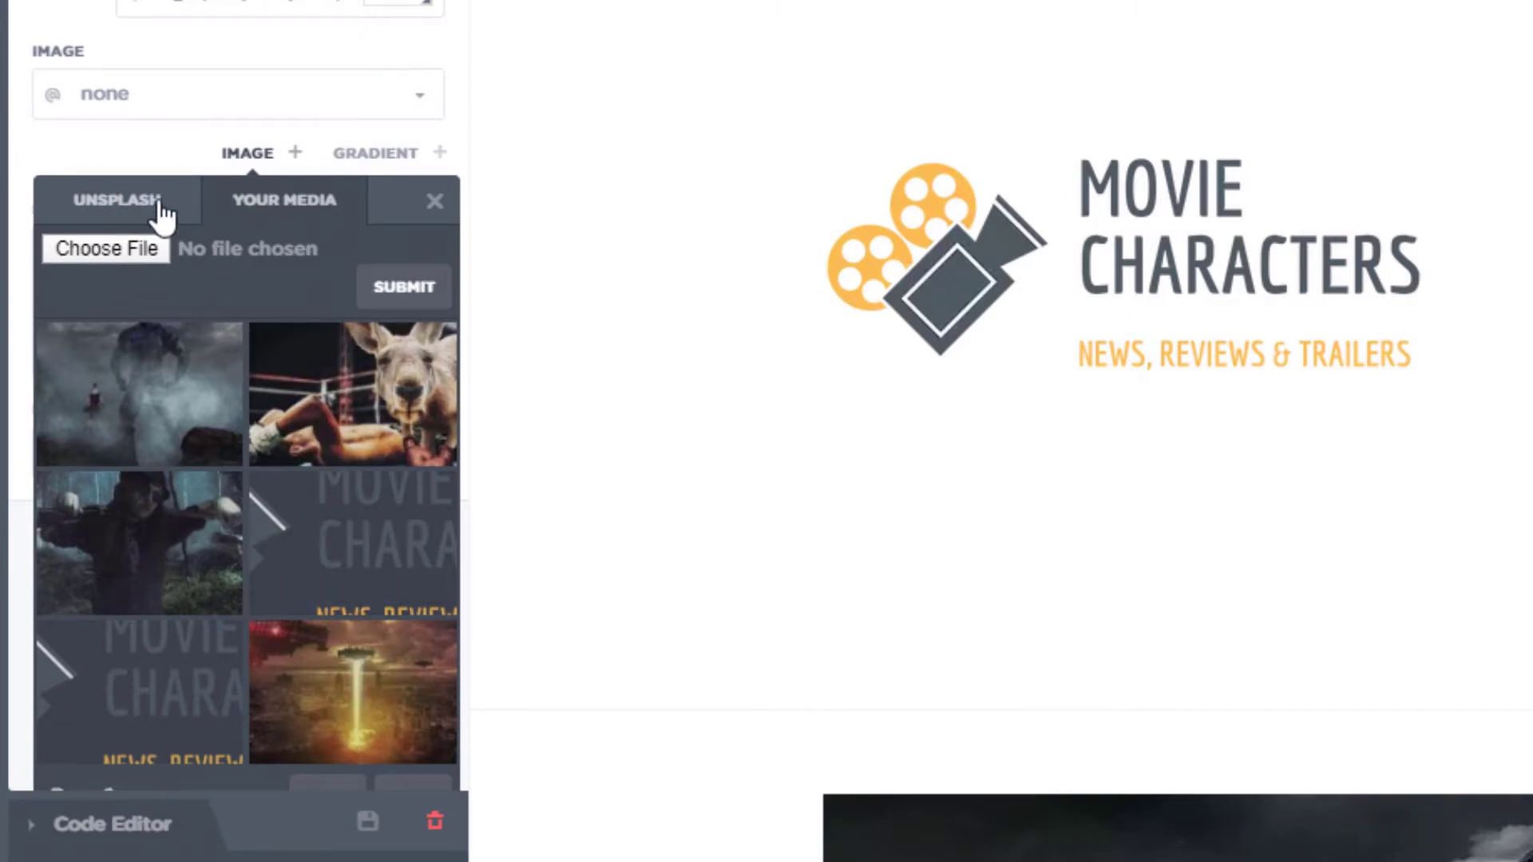
Search Unsplash for 'business' and sort the results oldest first
click(119, 206)
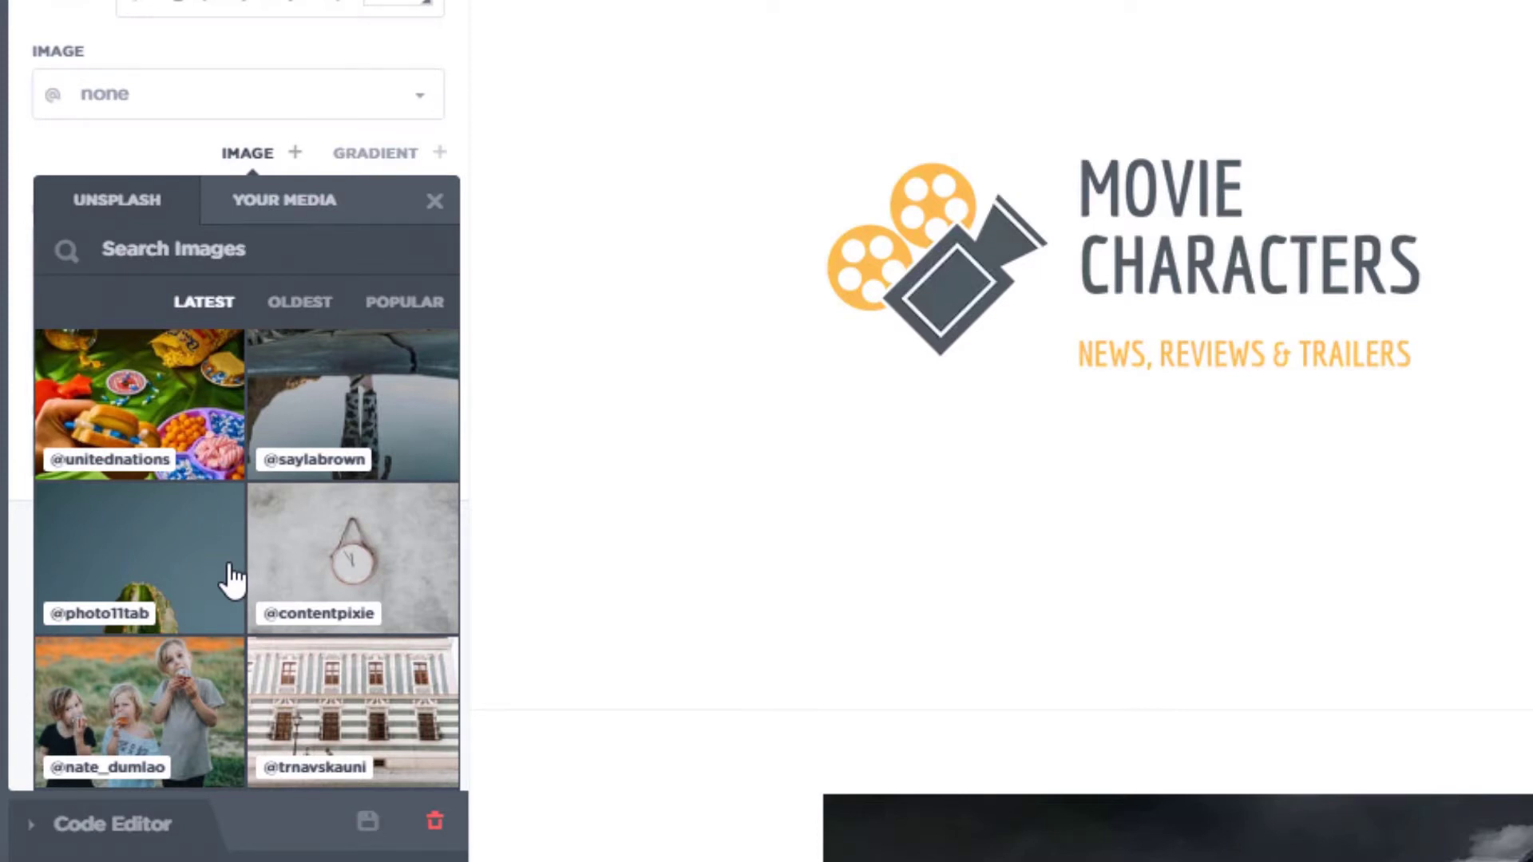
click(255, 253)
text(business)
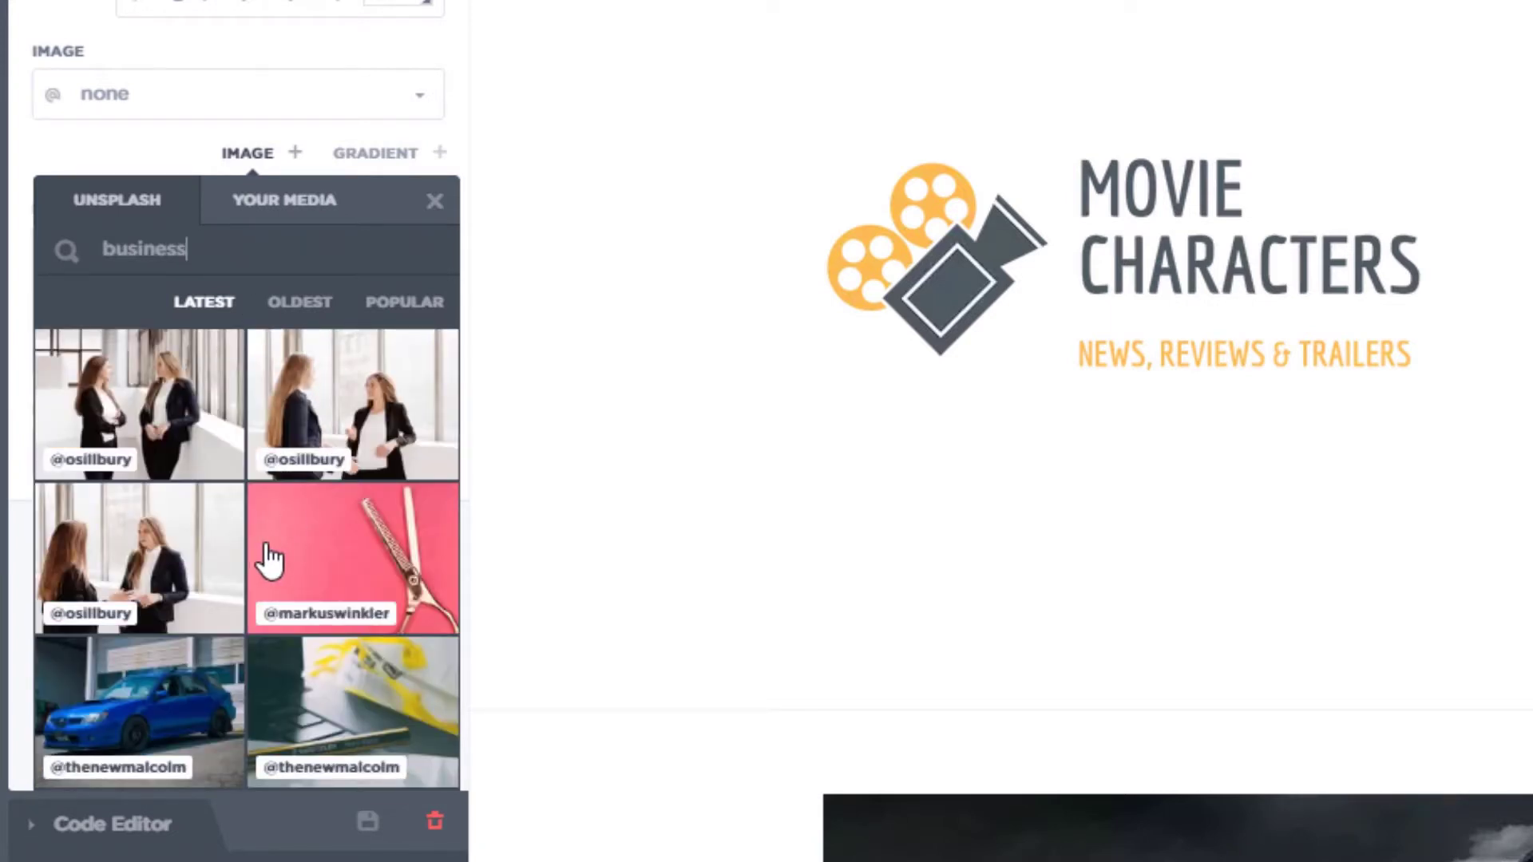
click(308, 307)
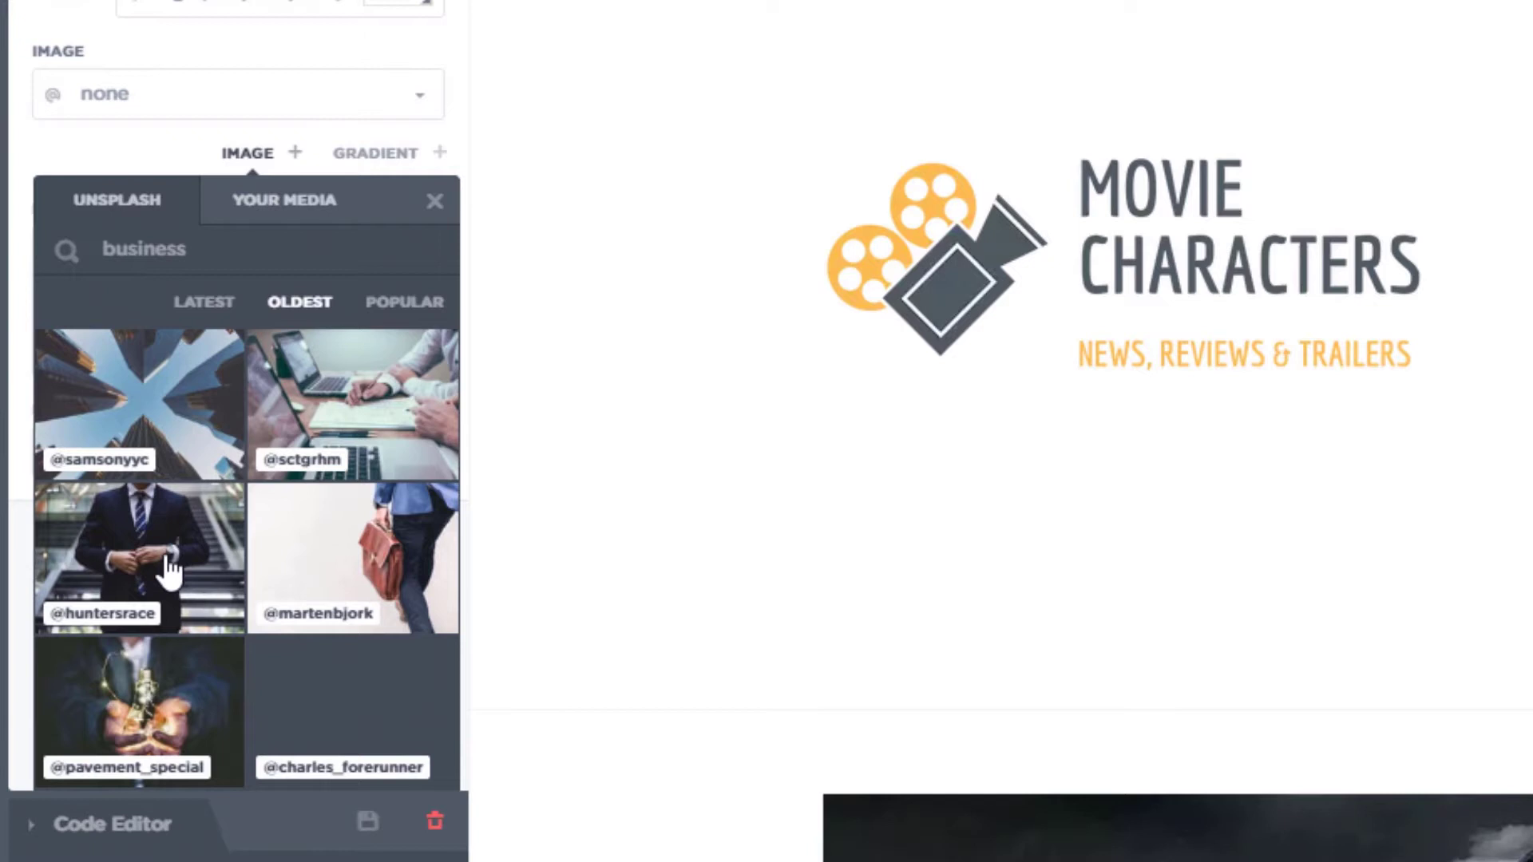
Change the Unsplash search term to 'sports', then 'movies', then 'wall'
drag(192, 249, 64, 266)
text(sports)
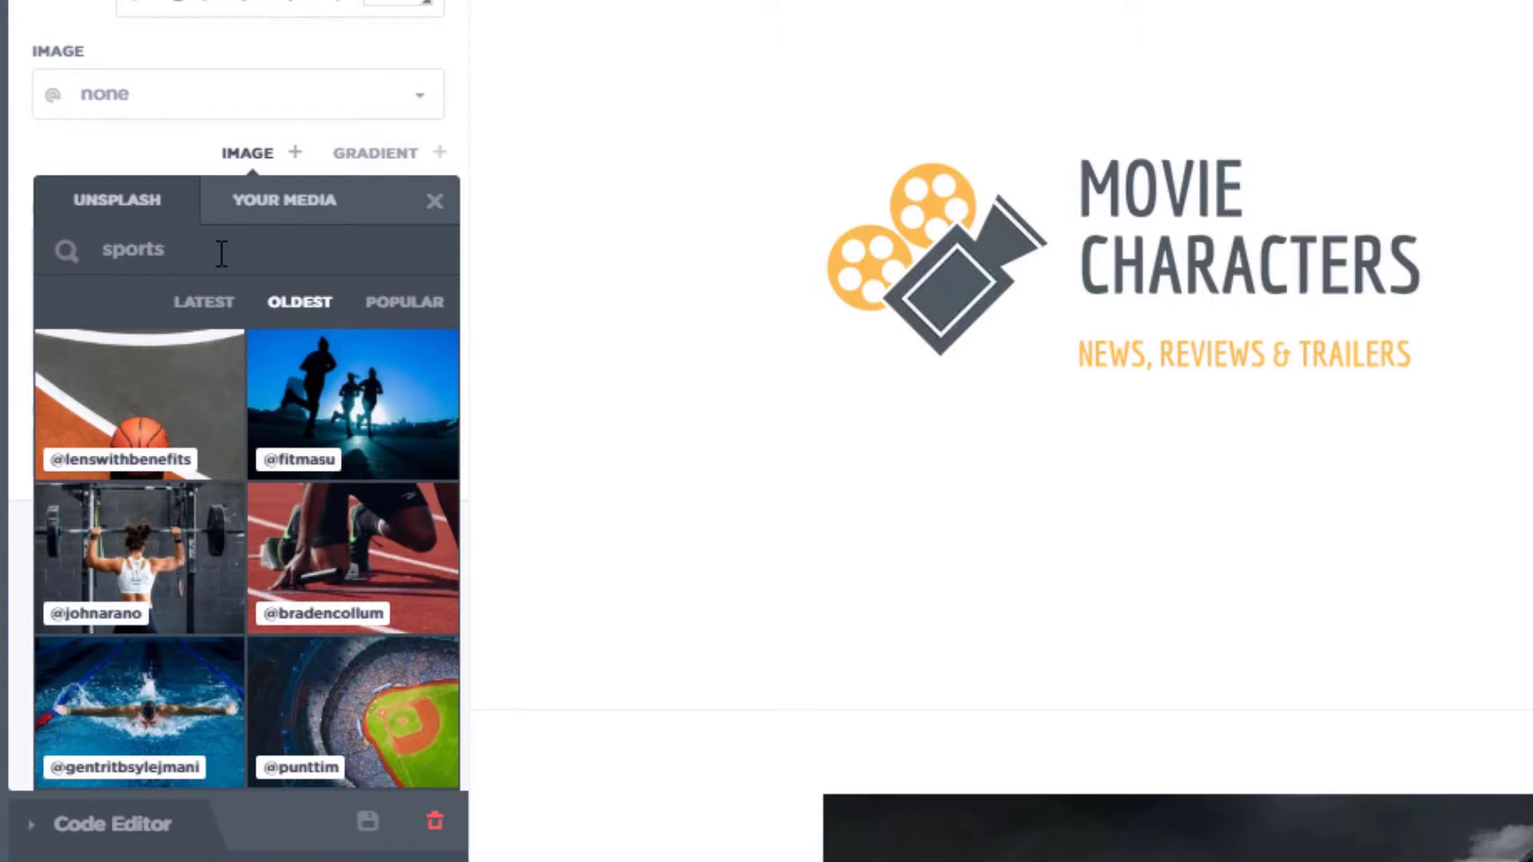
drag(221, 262, 80, 271)
text(movies)
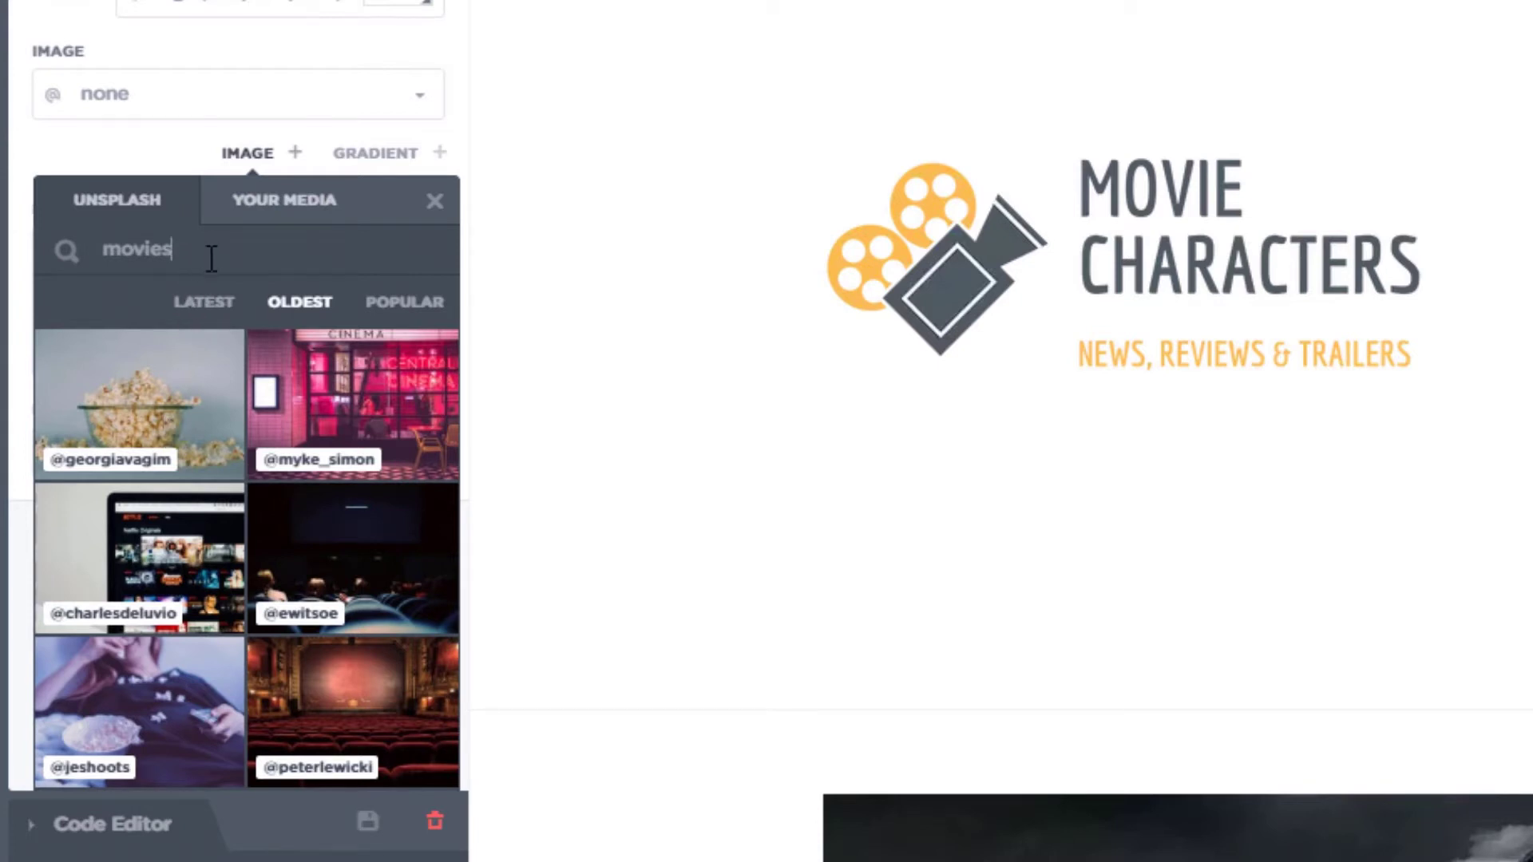
drag(212, 254, 87, 268)
text(wall)
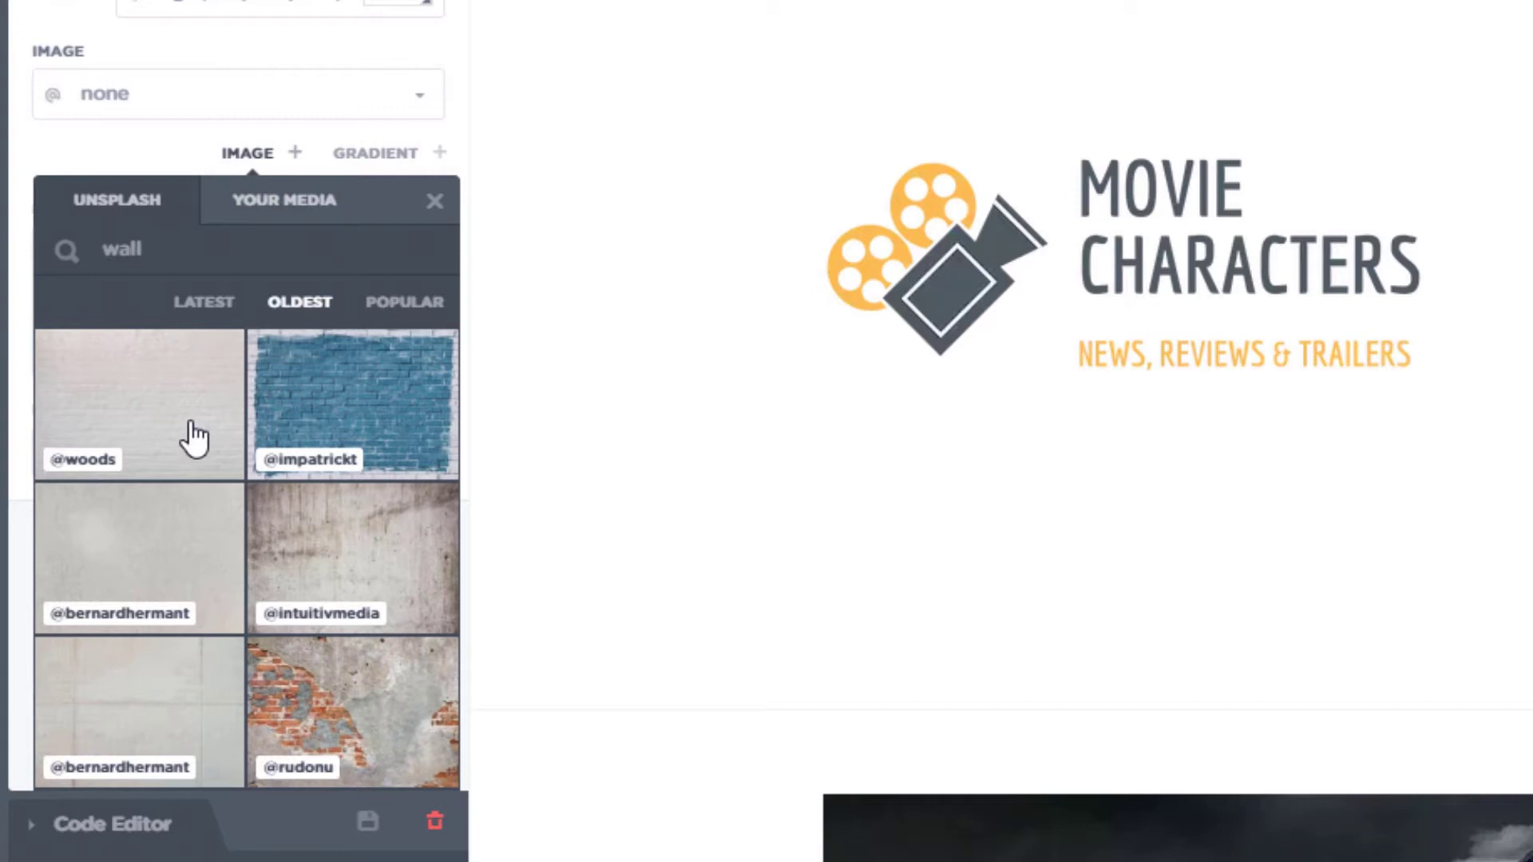
click(152, 413)
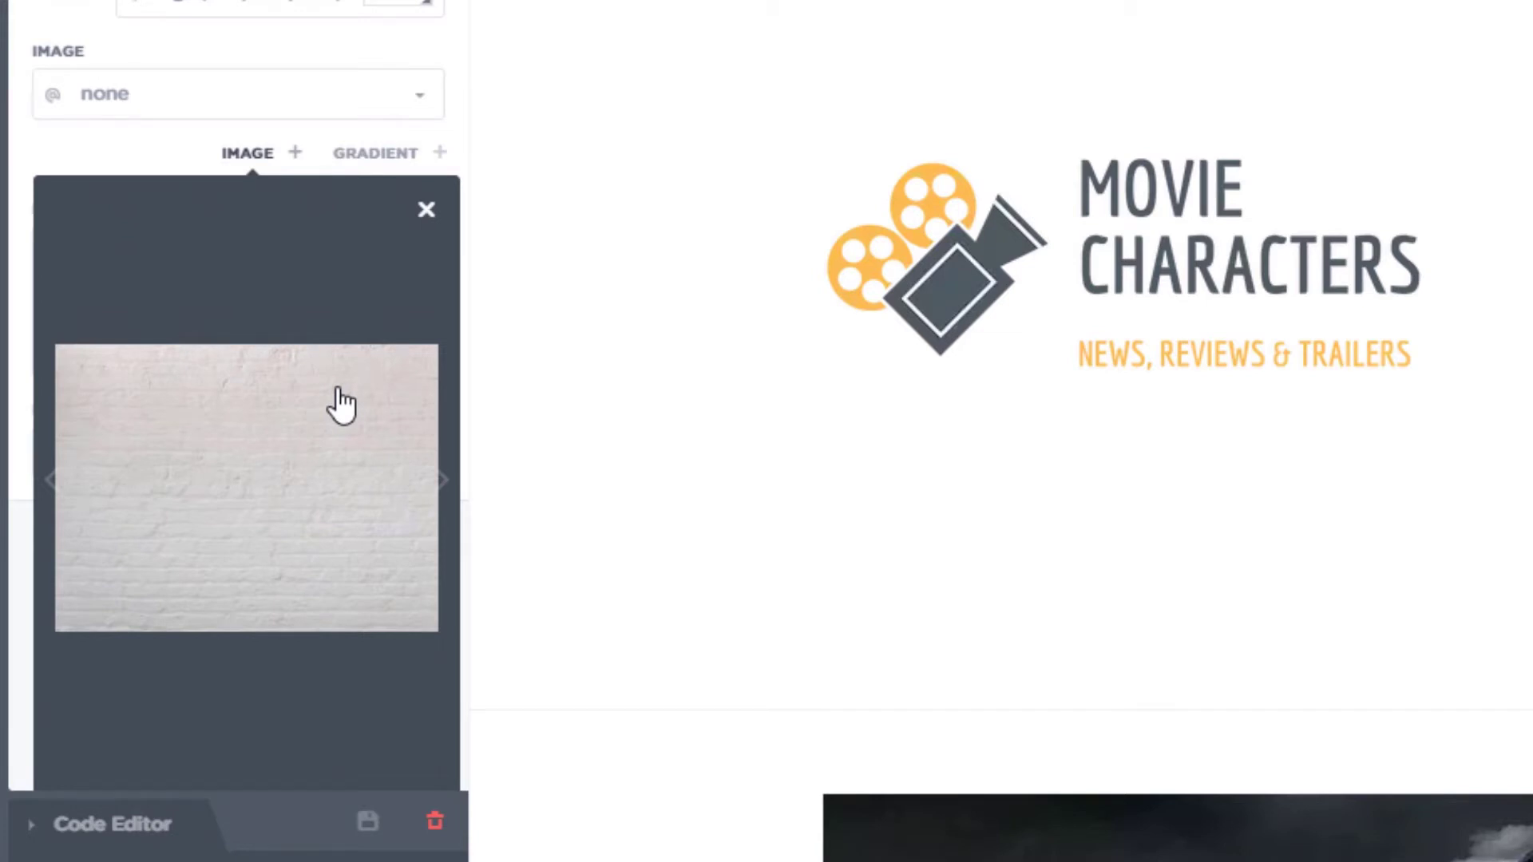
scroll(342, 406, down, 2)
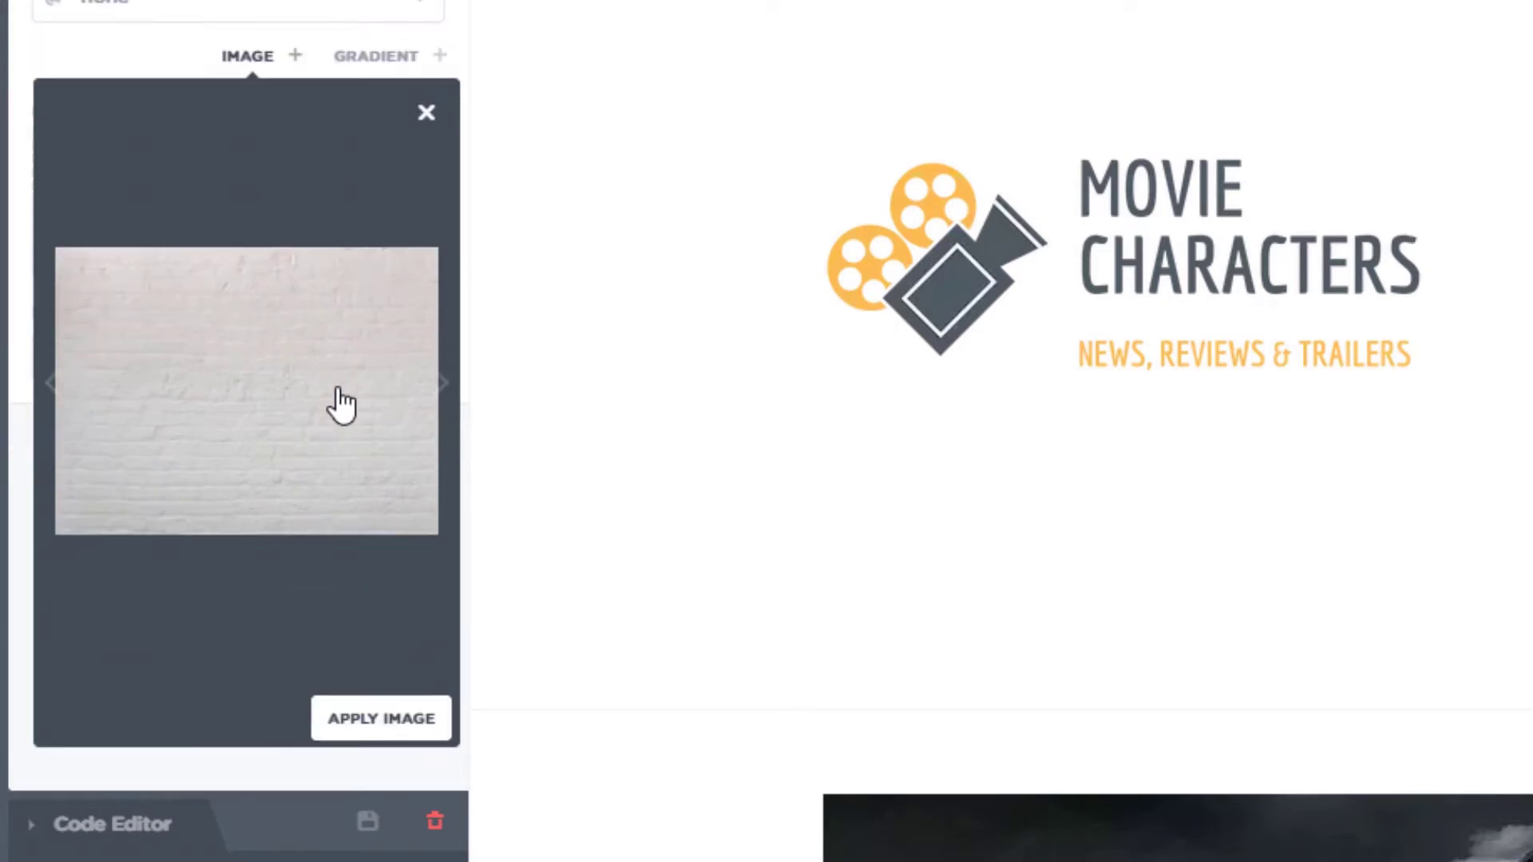
click(366, 733)
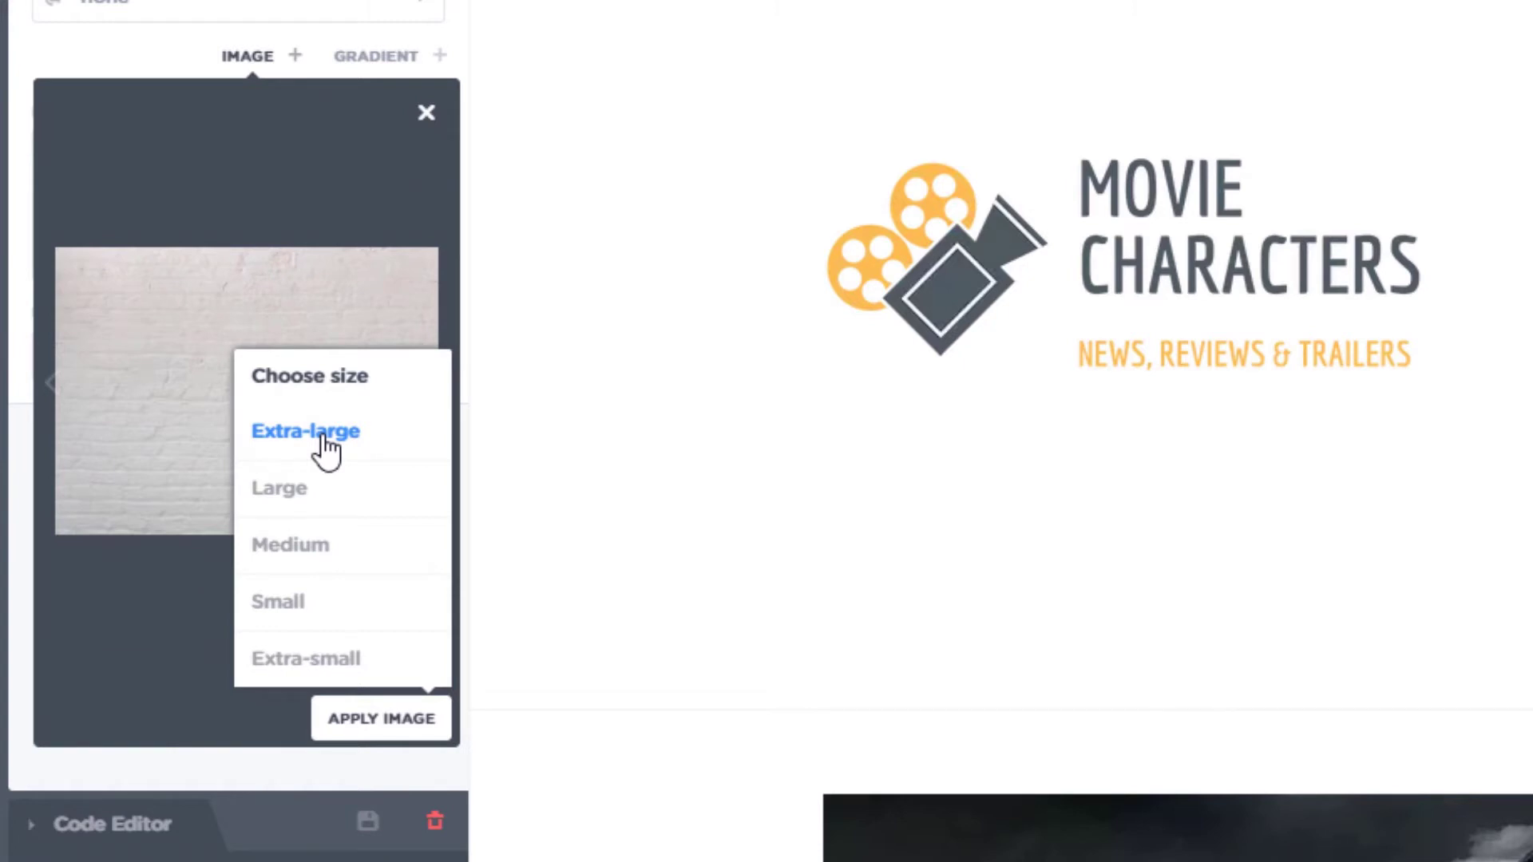
Apply the brick photo at Extra-small size, then close the preview and Unsplash picker
click(312, 675)
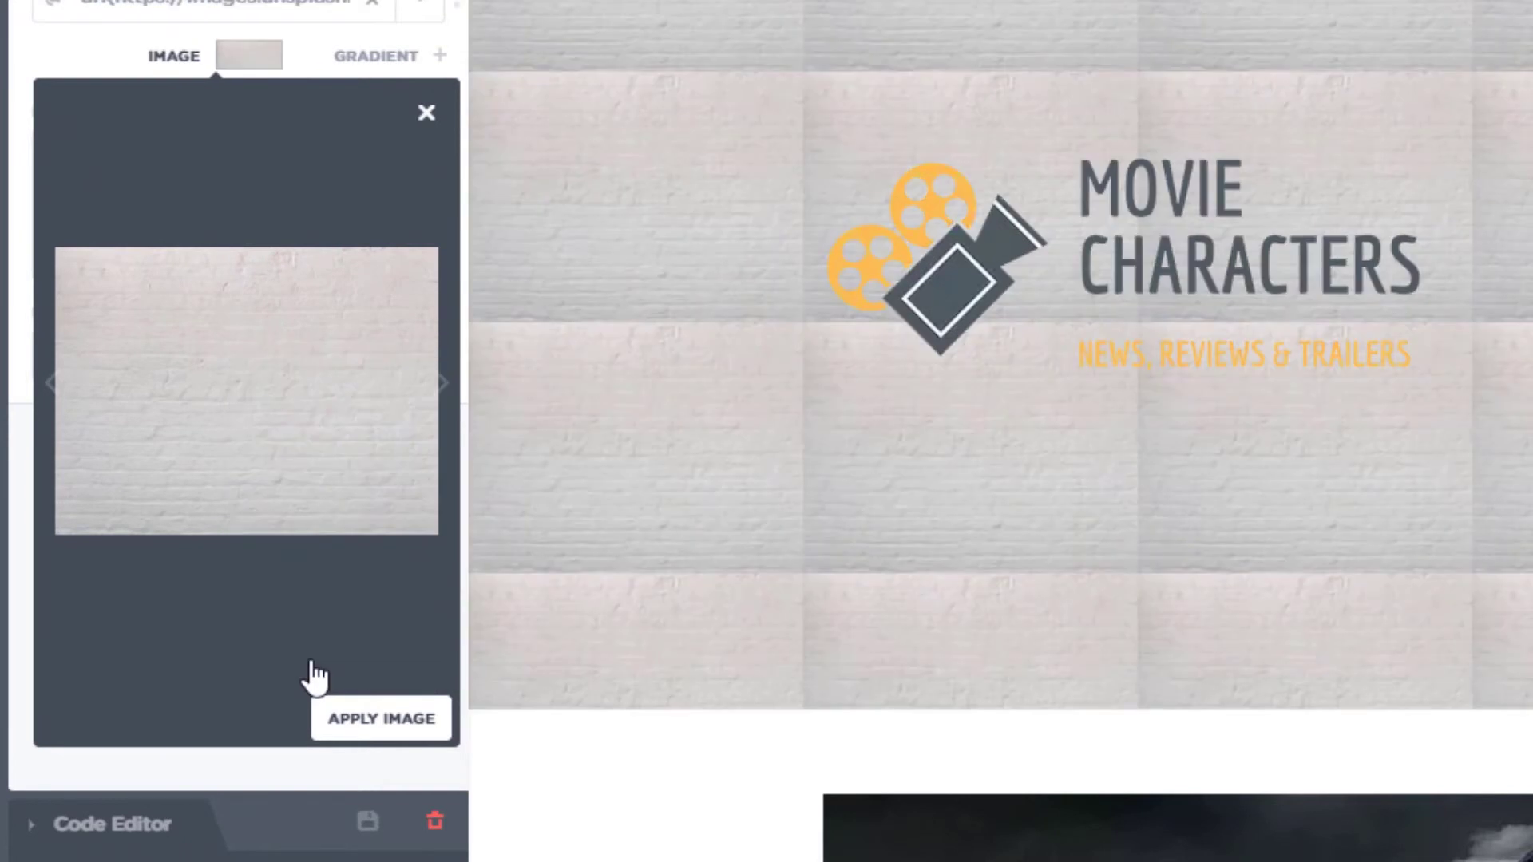
click(425, 113)
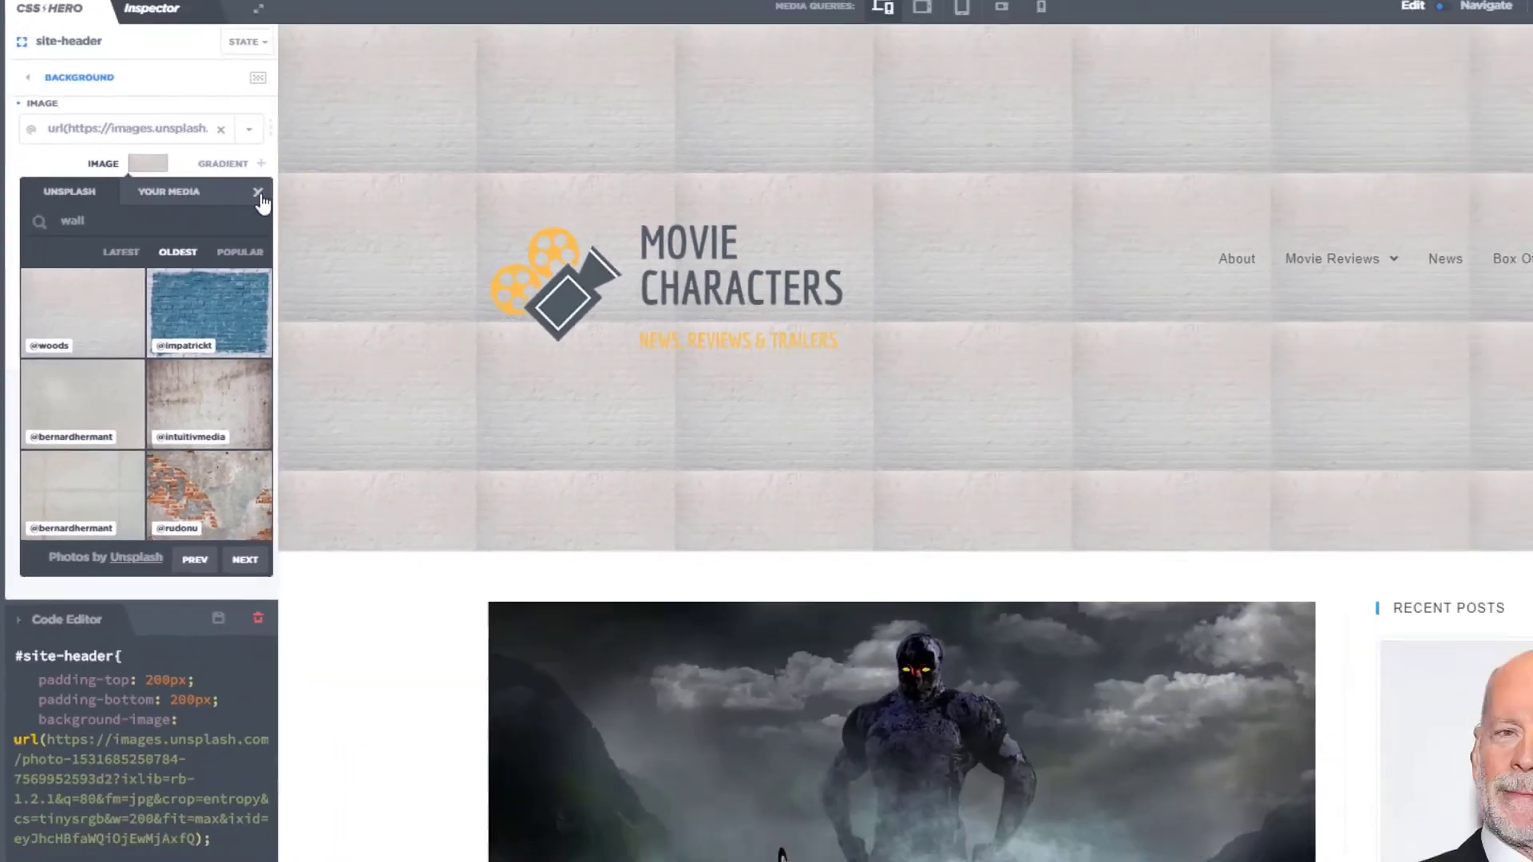
click(432, 106)
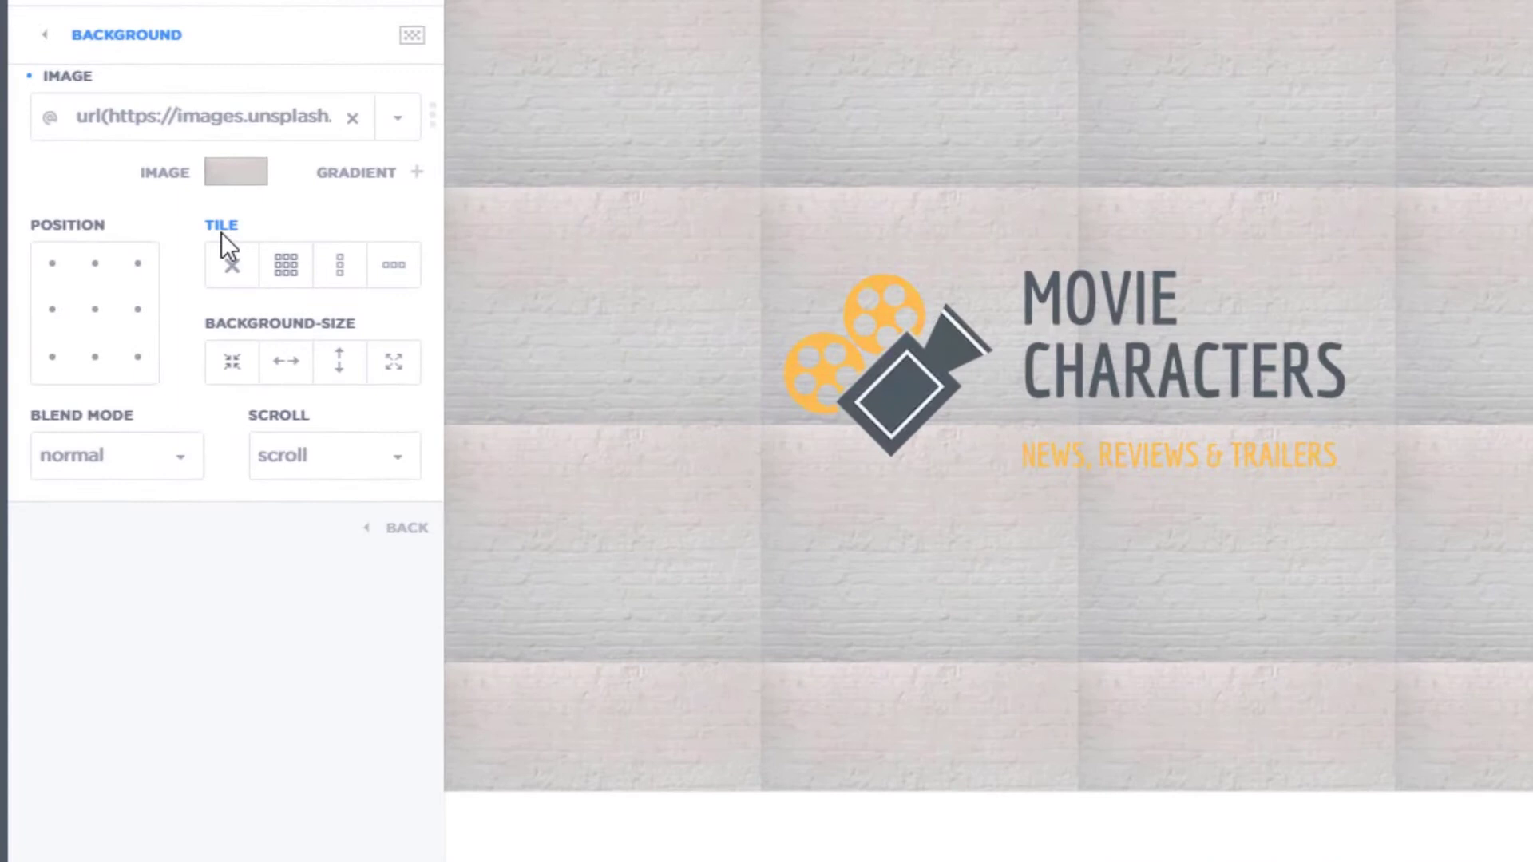
mouse_move(224, 232)
Set the brick background to no-repeat, centred, and sized to span the full header width
click(234, 271)
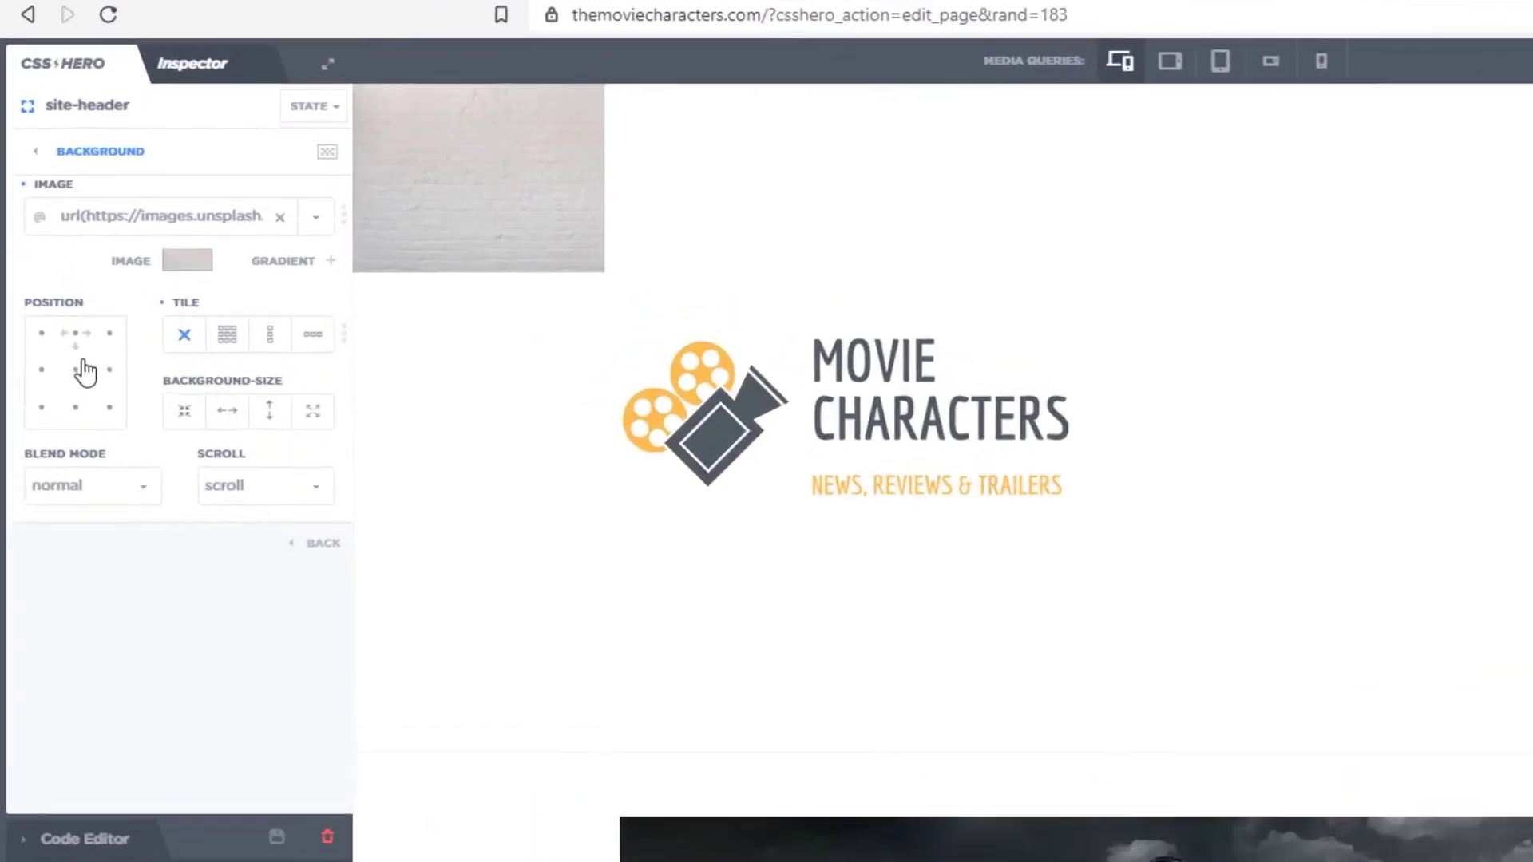
click(110, 334)
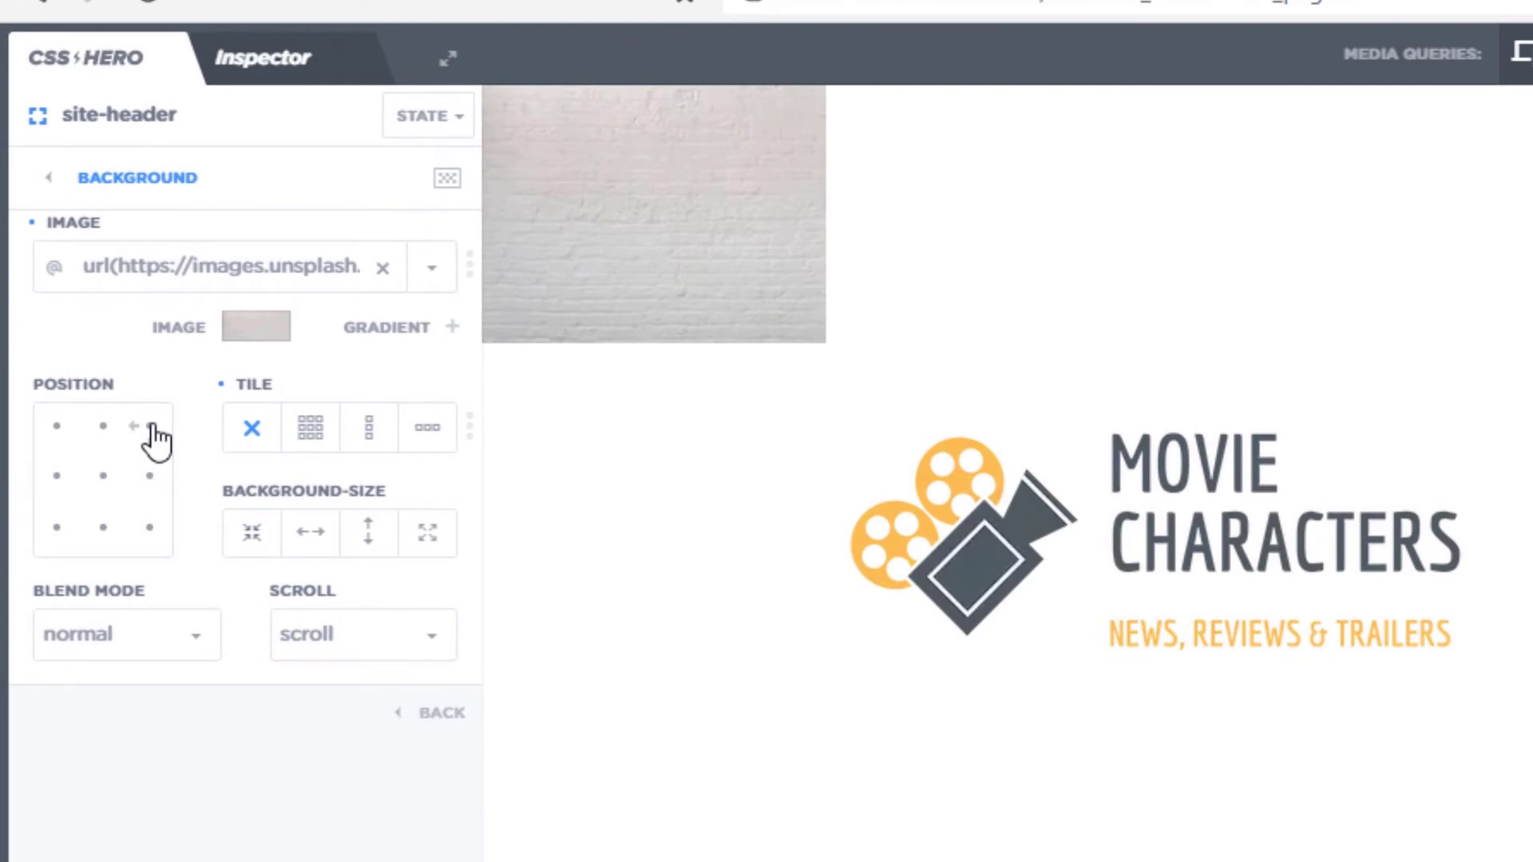
click(103, 476)
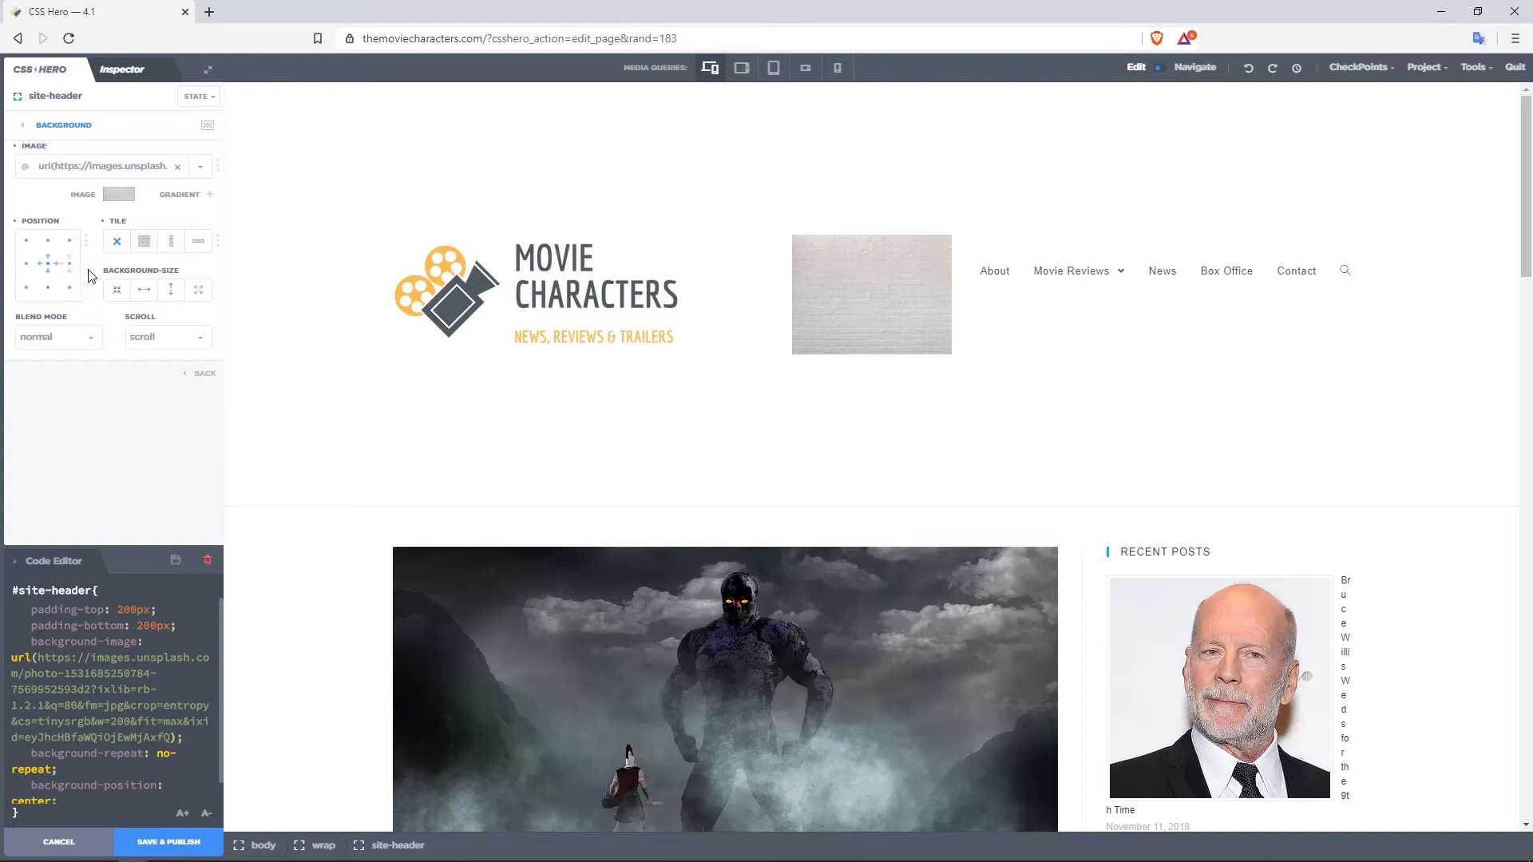
mouse_move(133, 276)
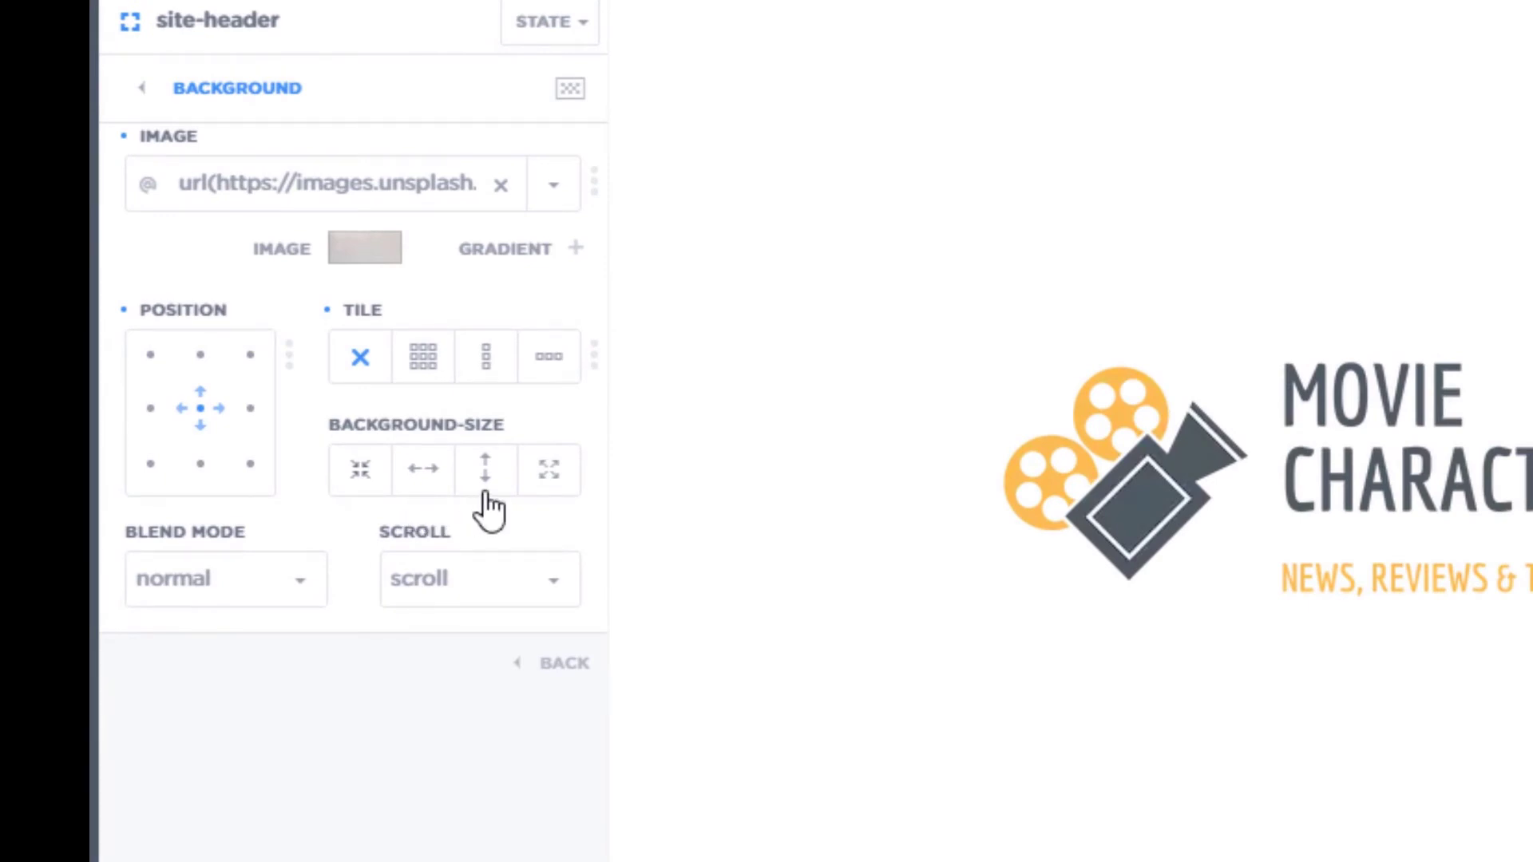
click(439, 471)
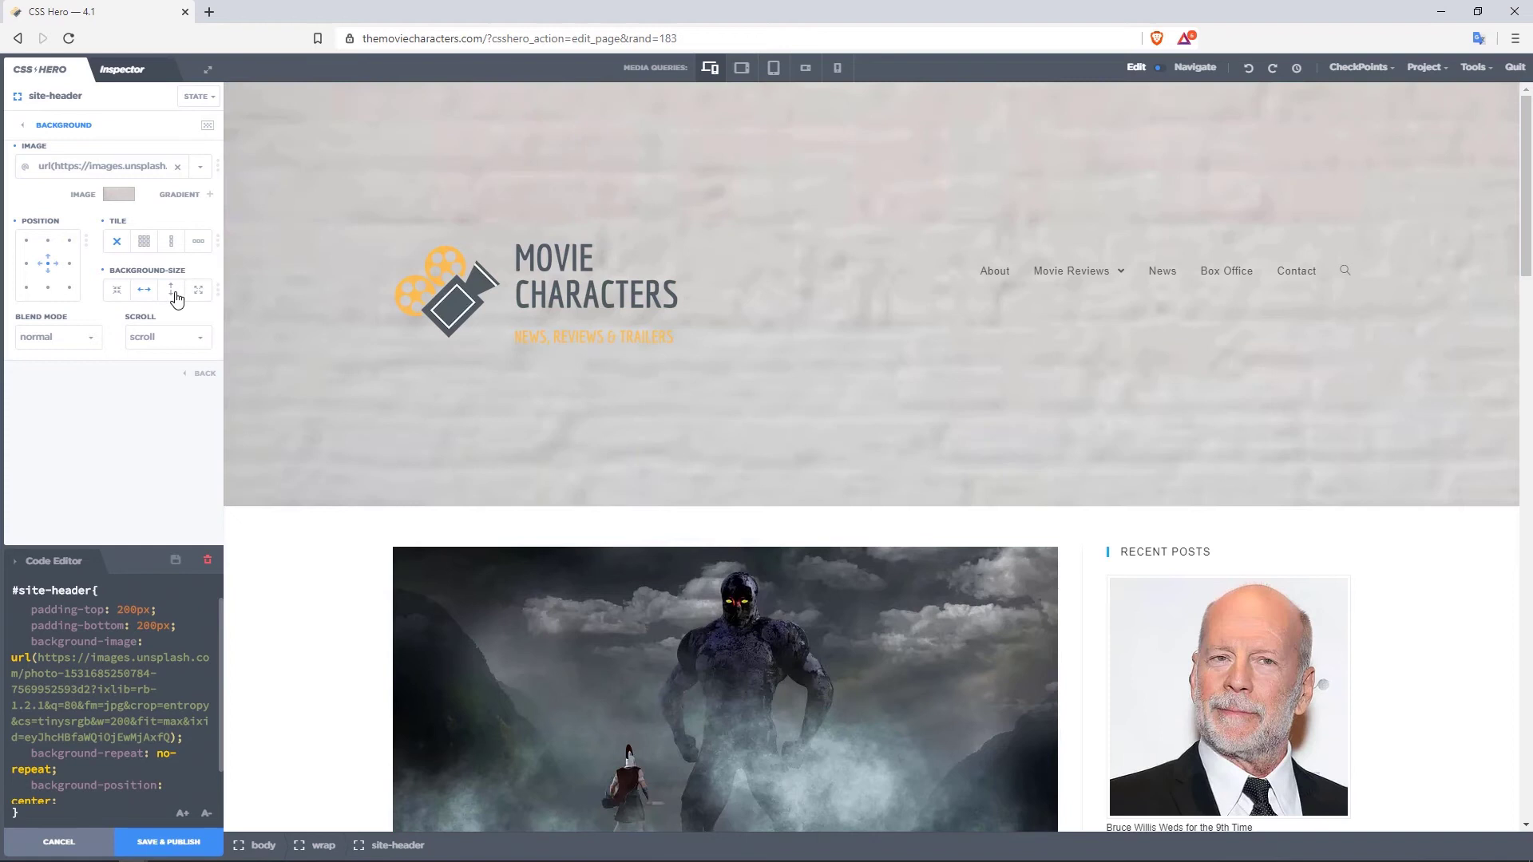
click(176, 298)
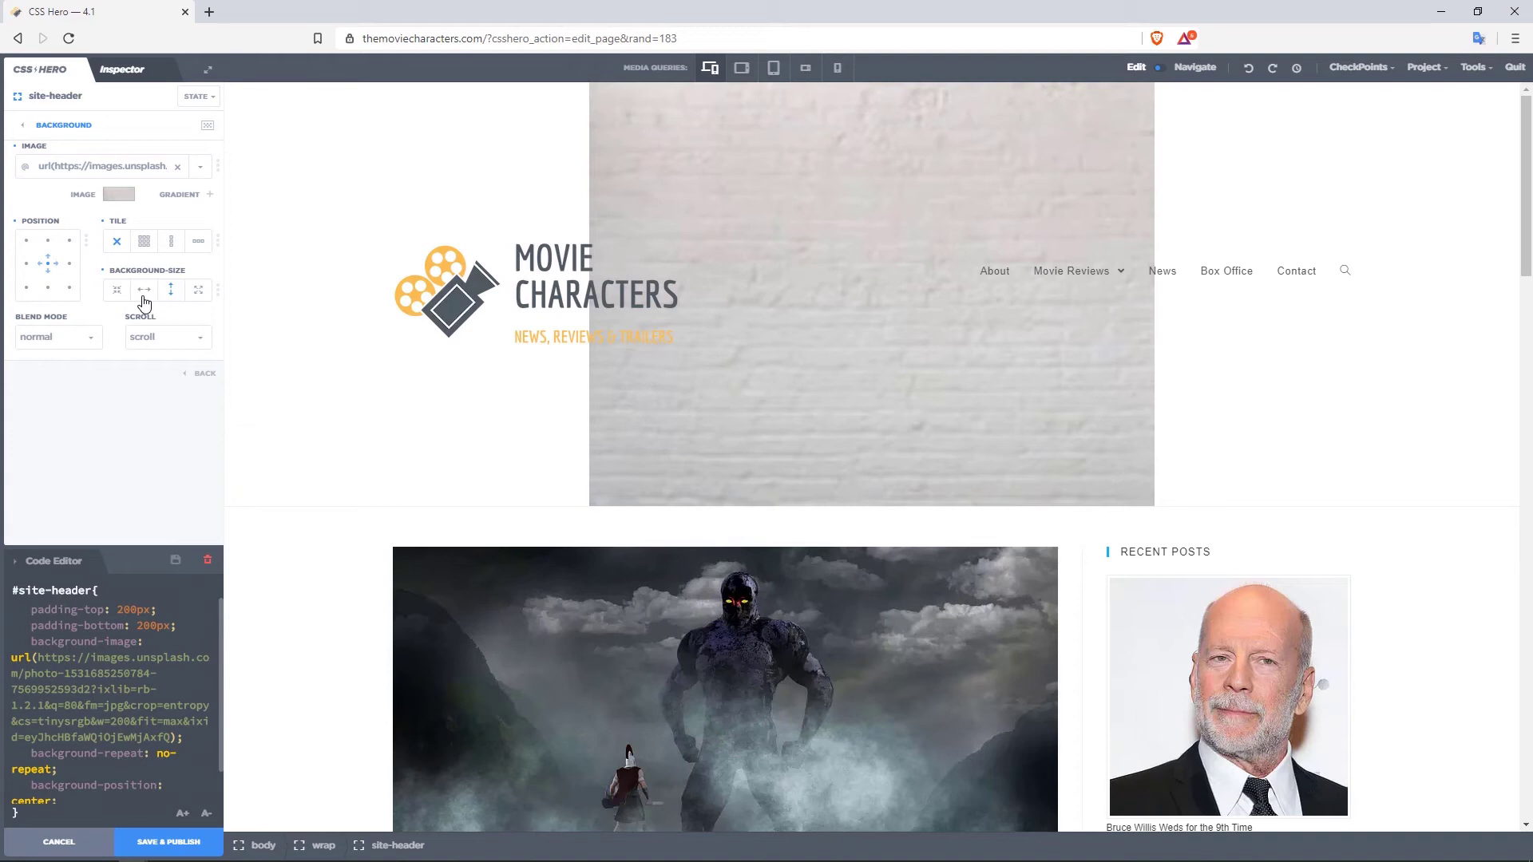
click(146, 295)
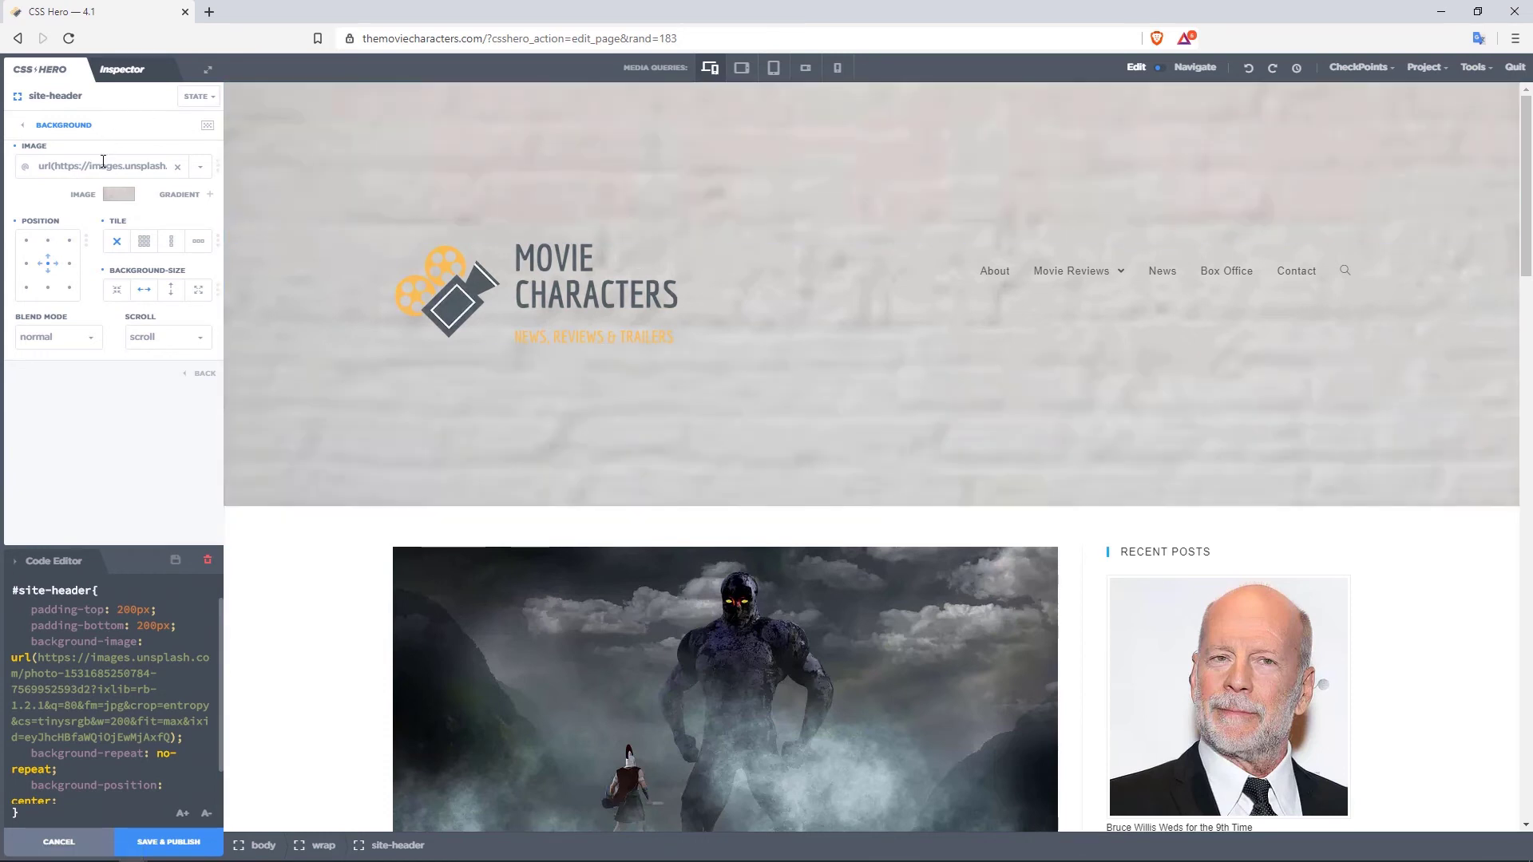
Pick the first white-brick 'wall' photo and apply it at 1080-pixel width
click(126, 203)
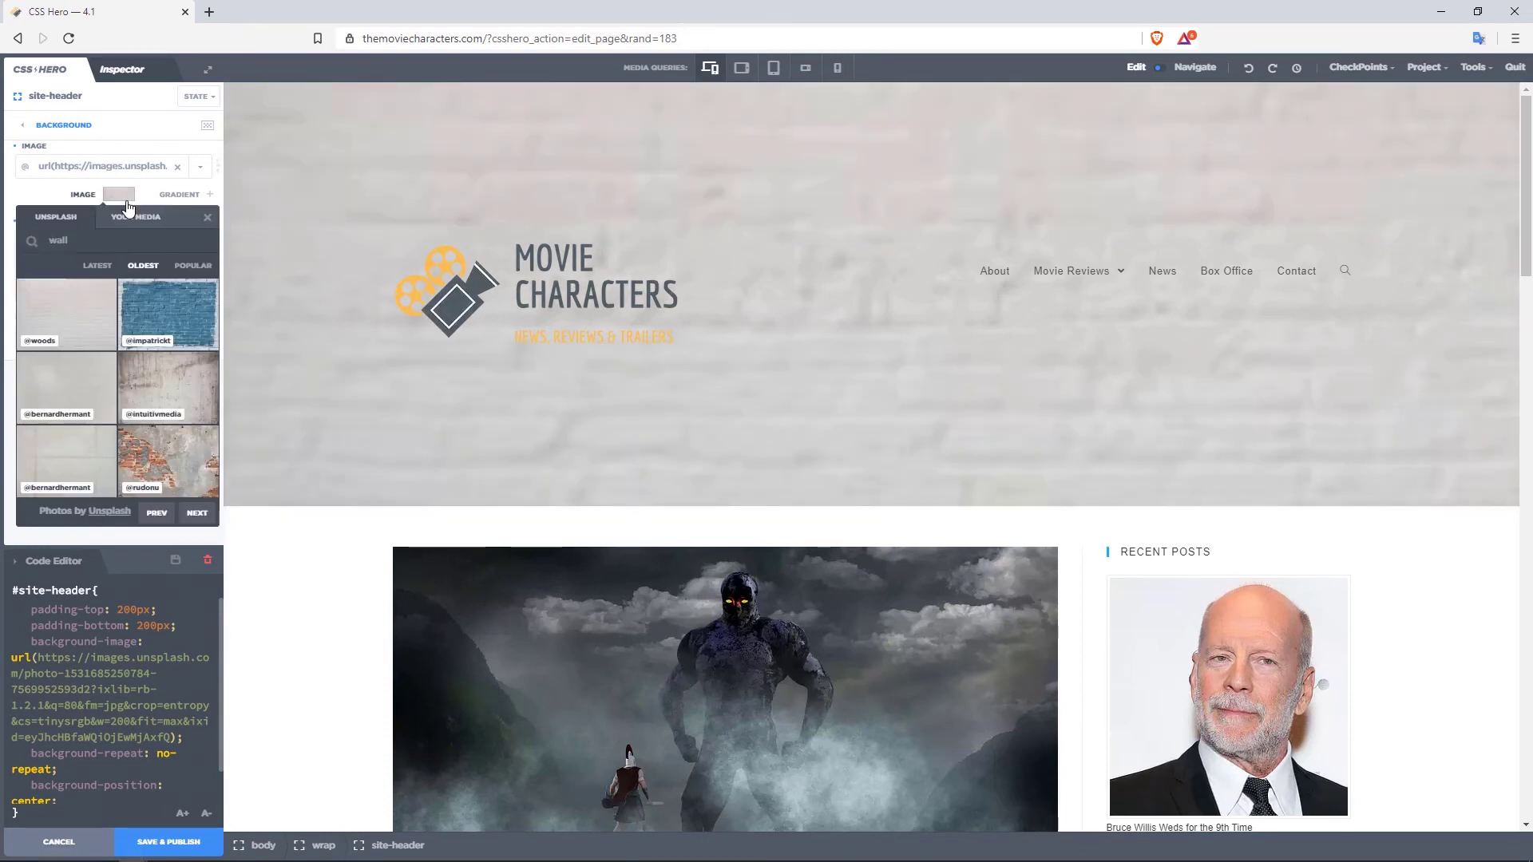
click(68, 320)
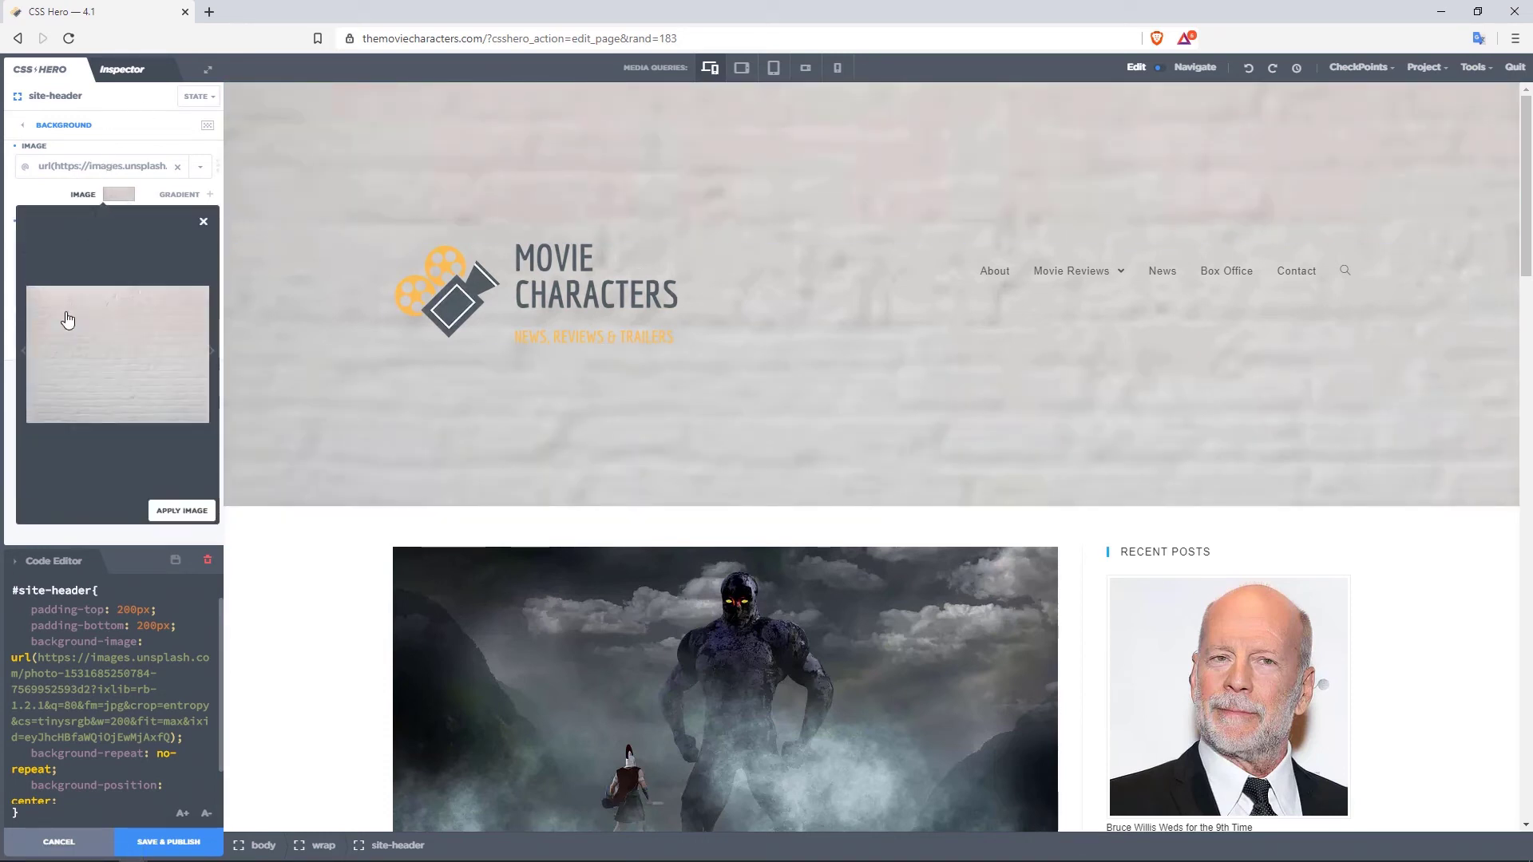
click(179, 512)
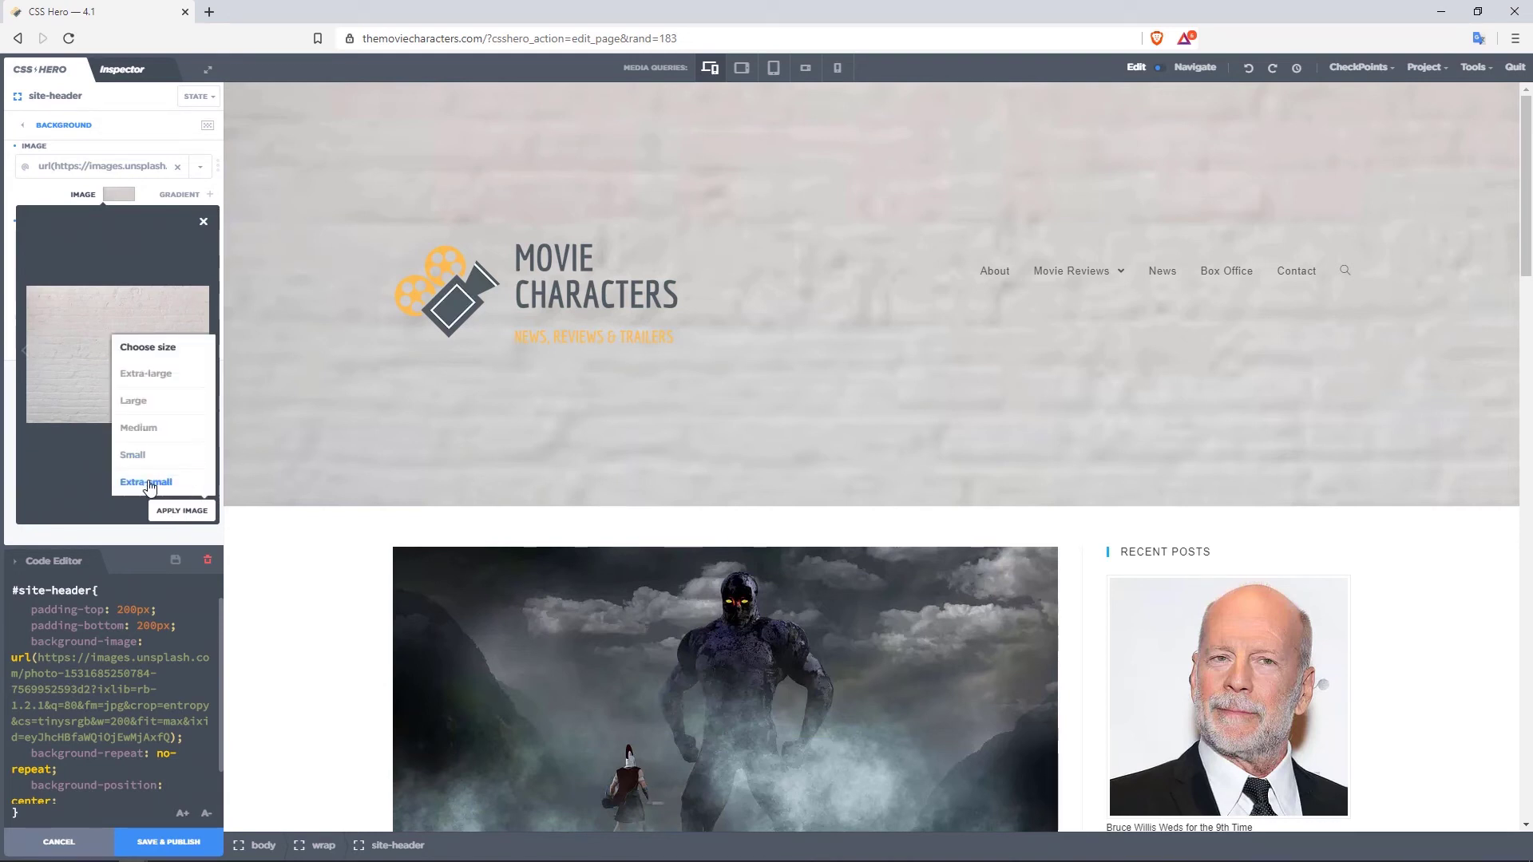
click(159, 434)
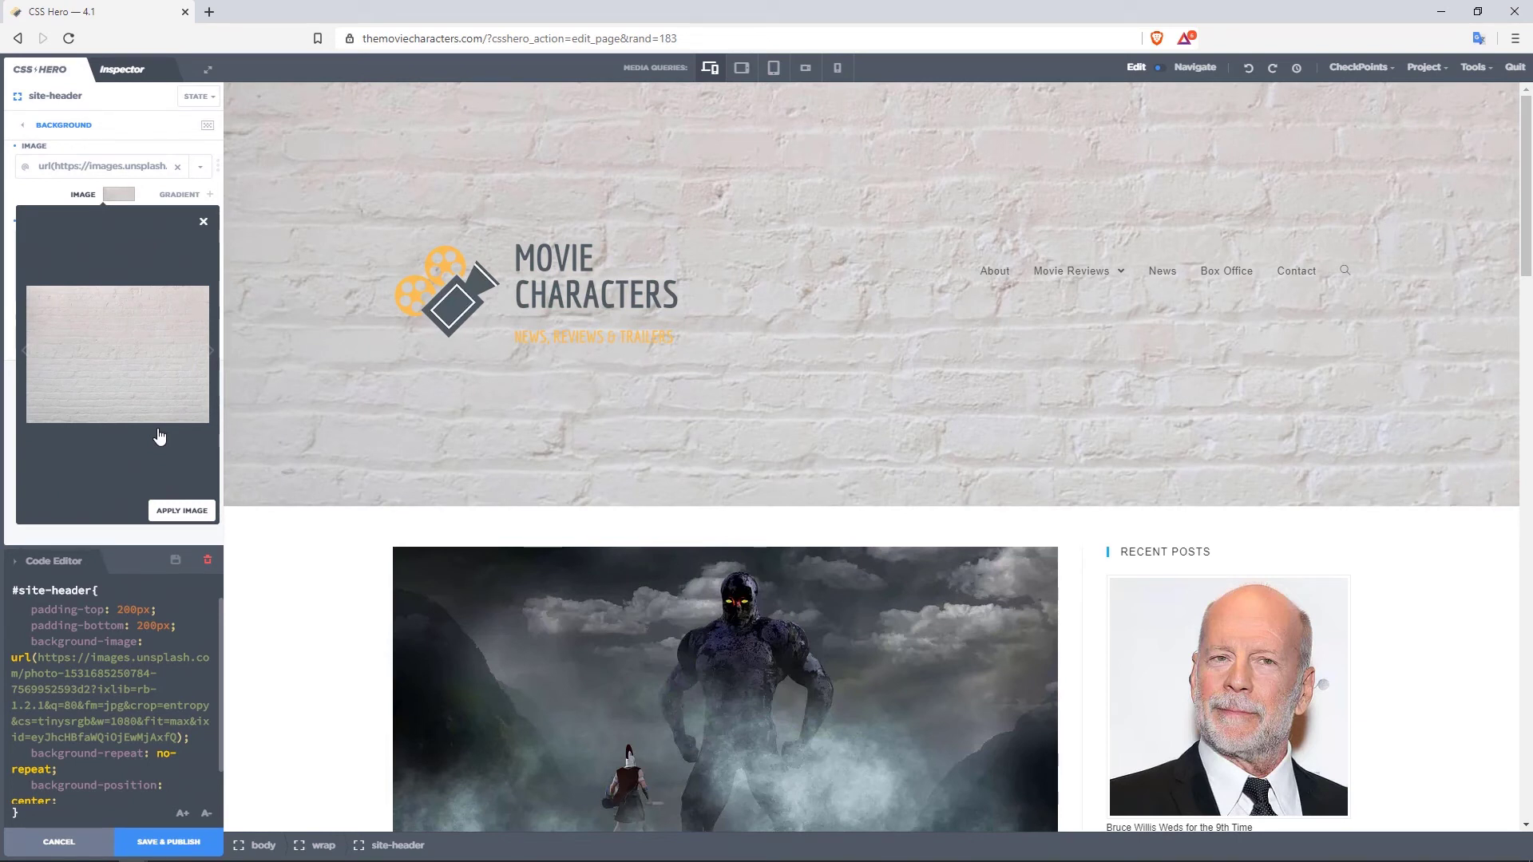
Try the brick photo at Small size, then reapply it at 1080-pixel width
click(180, 511)
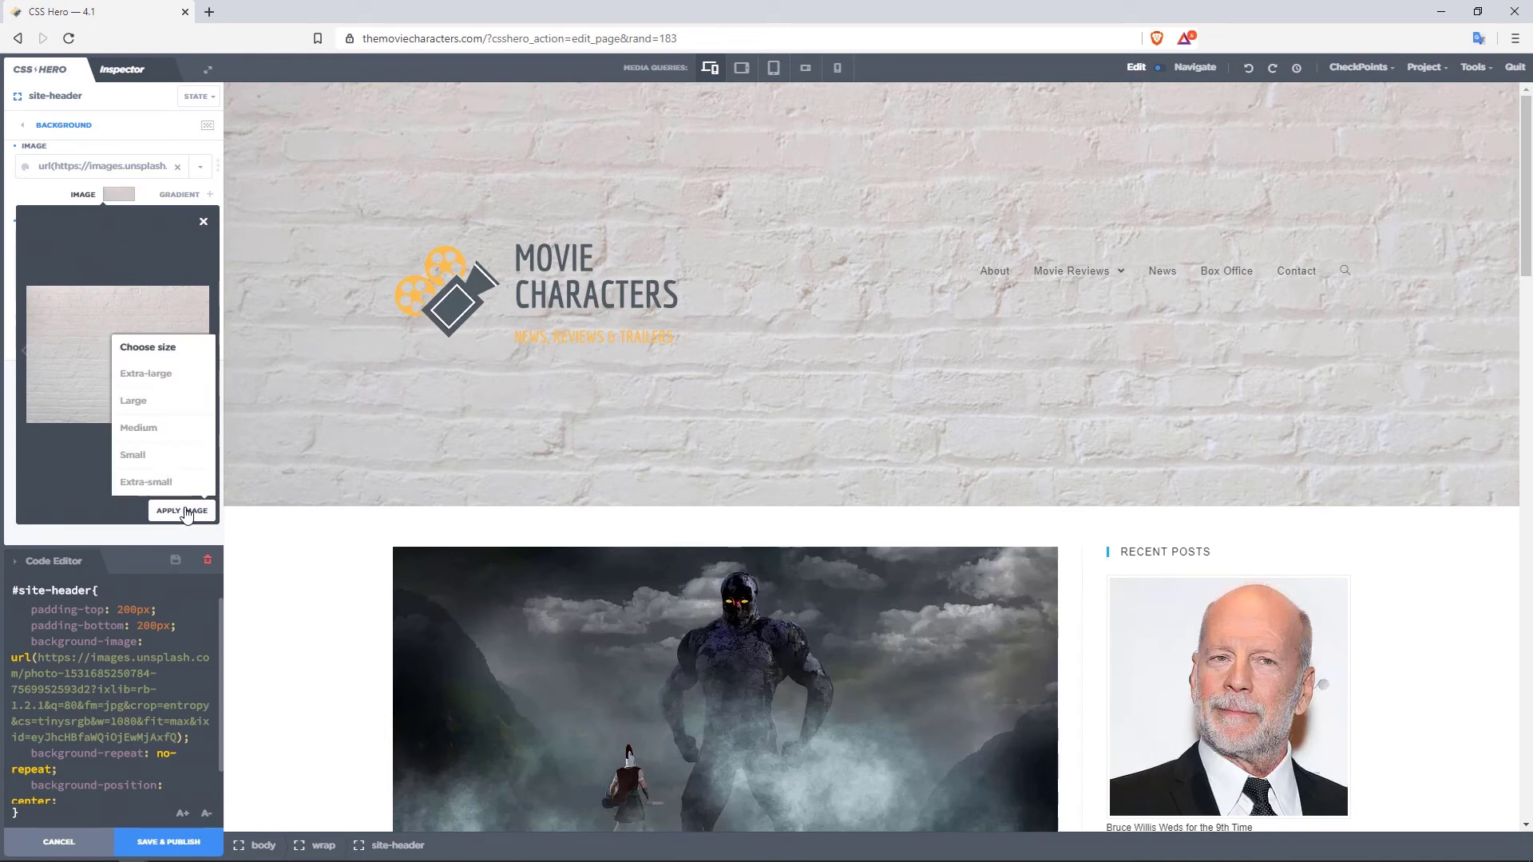
click(162, 459)
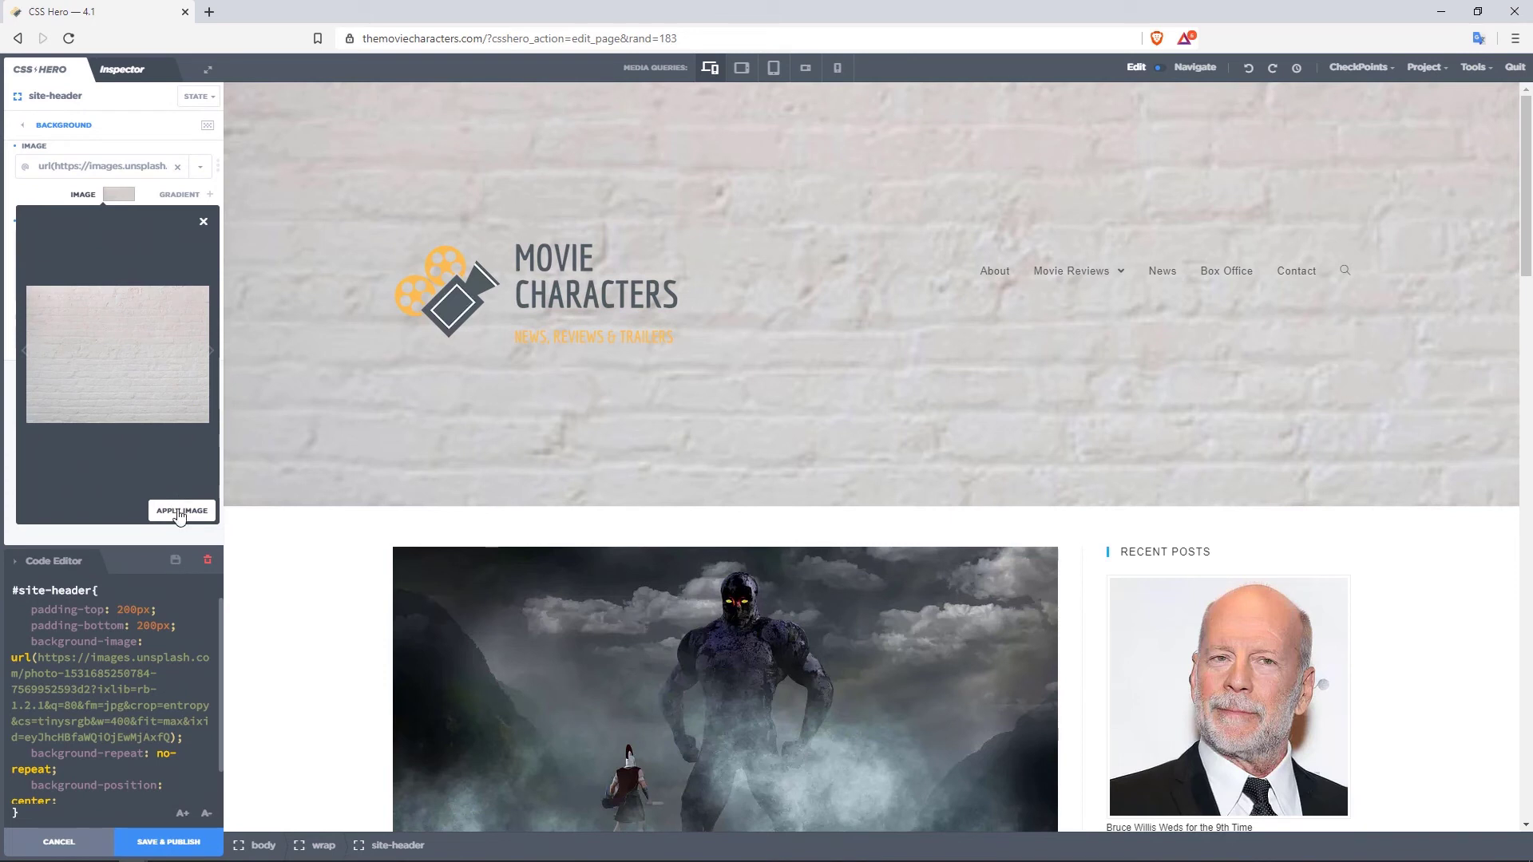
click(178, 515)
click(167, 435)
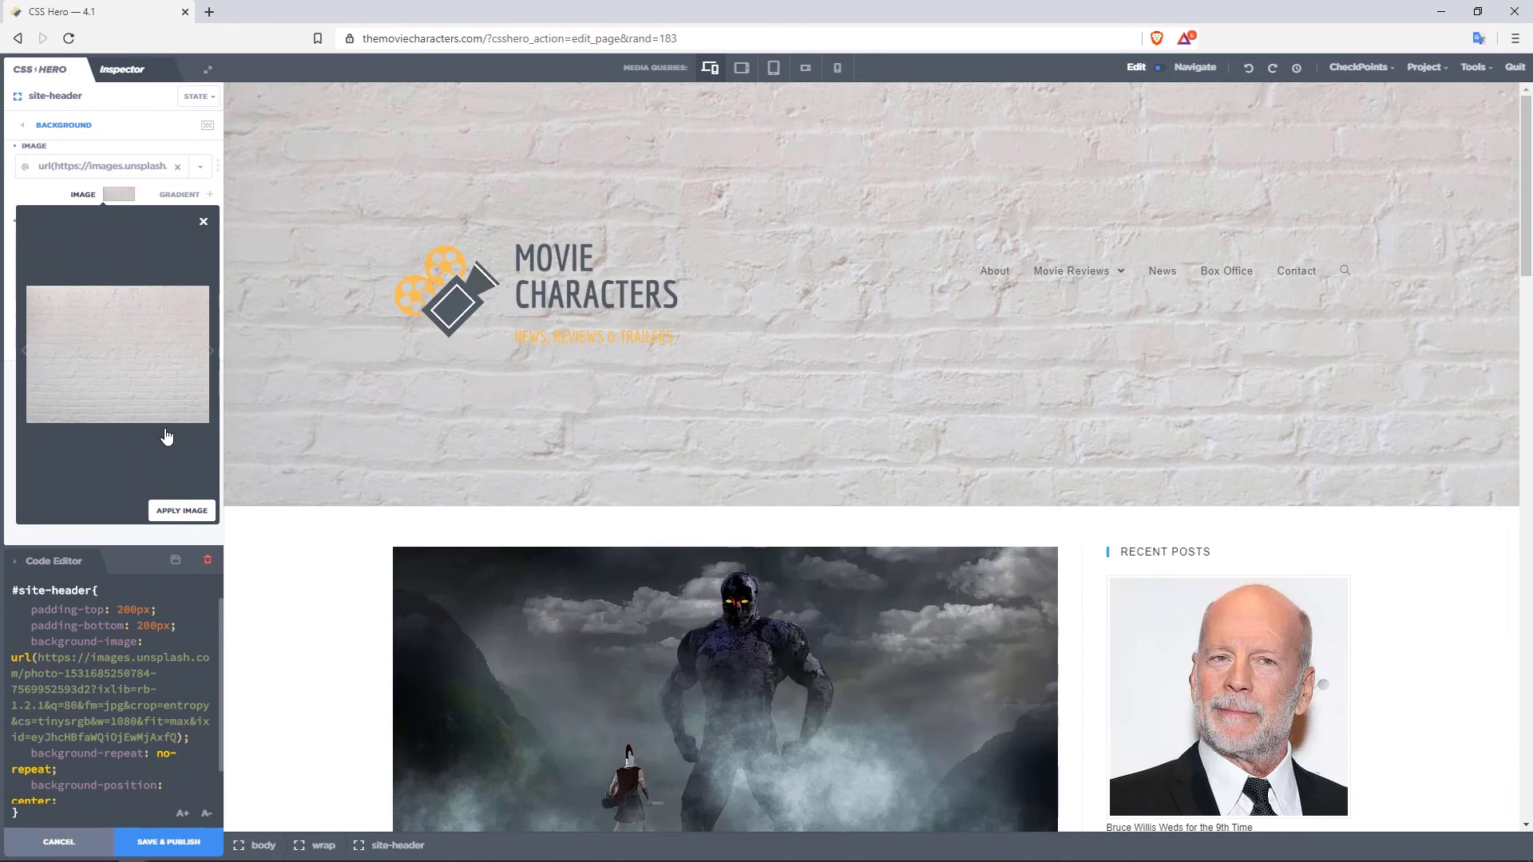
Reapply the brick photo at Large, settle on Medium size, and close the preview
click(173, 512)
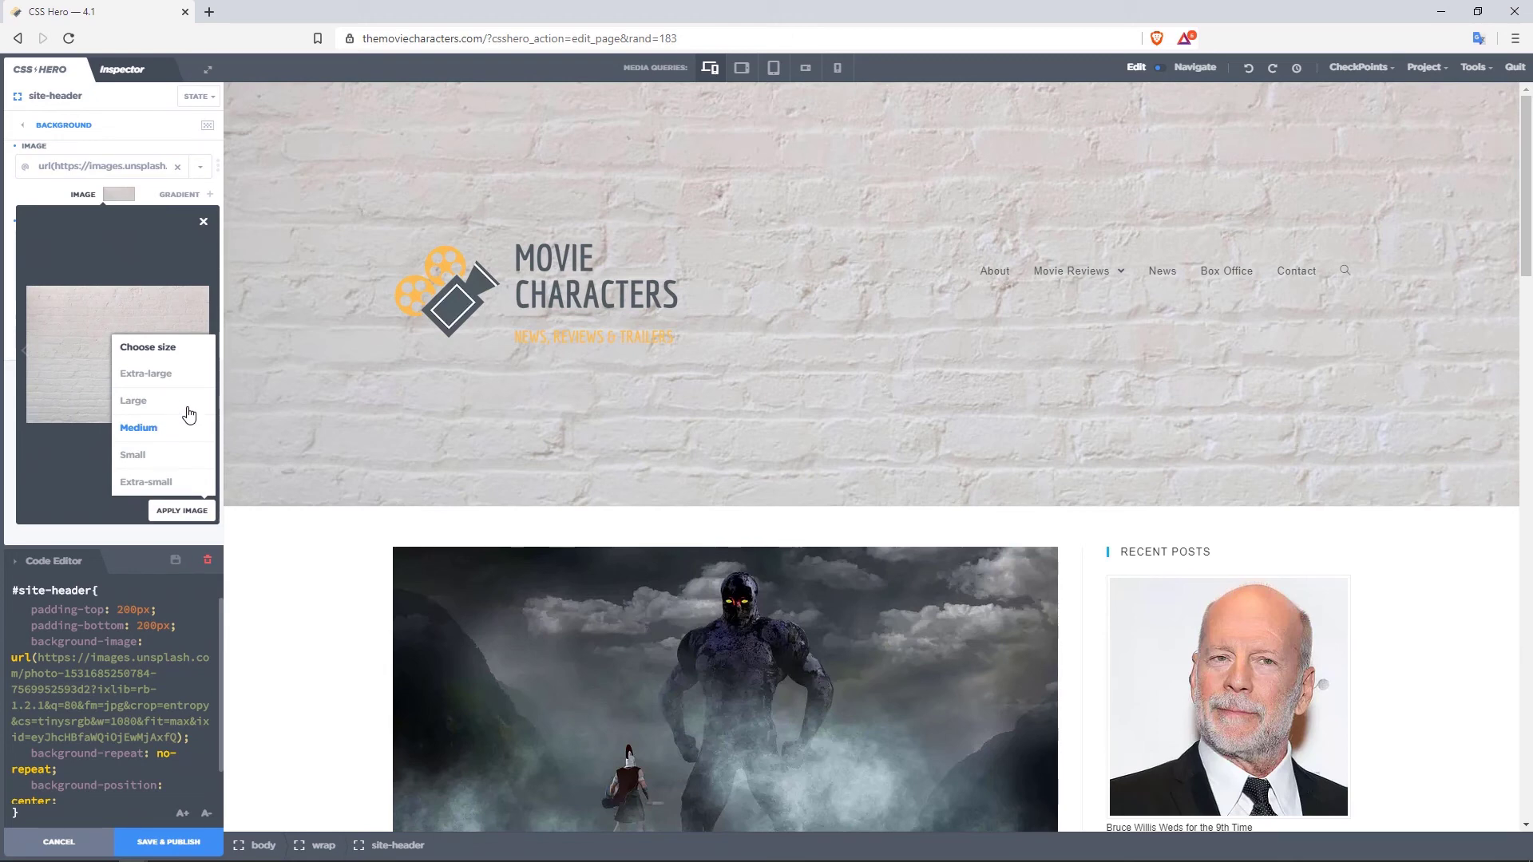
click(152, 403)
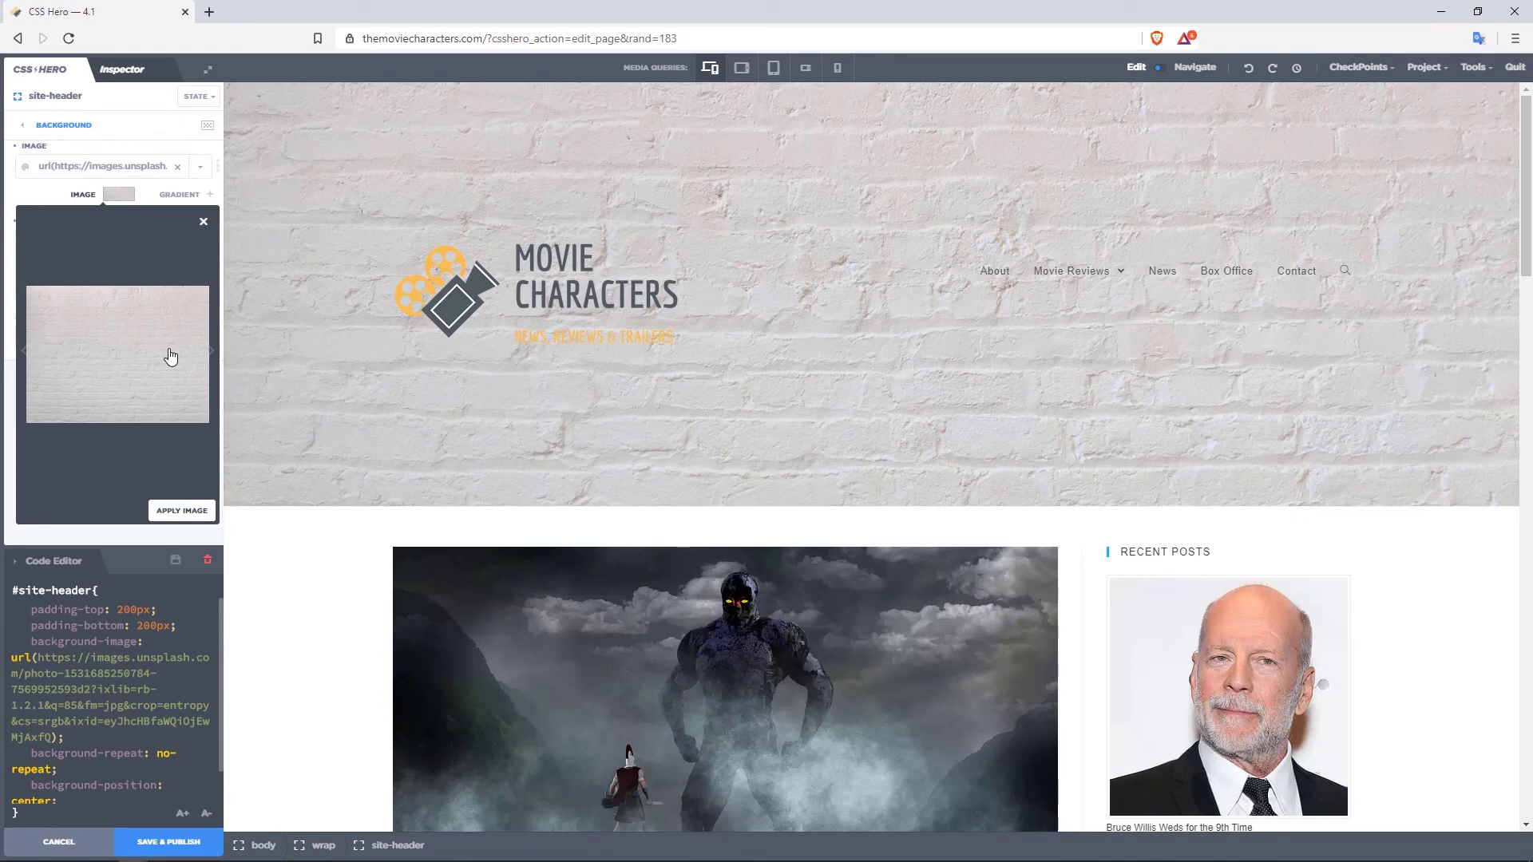
click(180, 511)
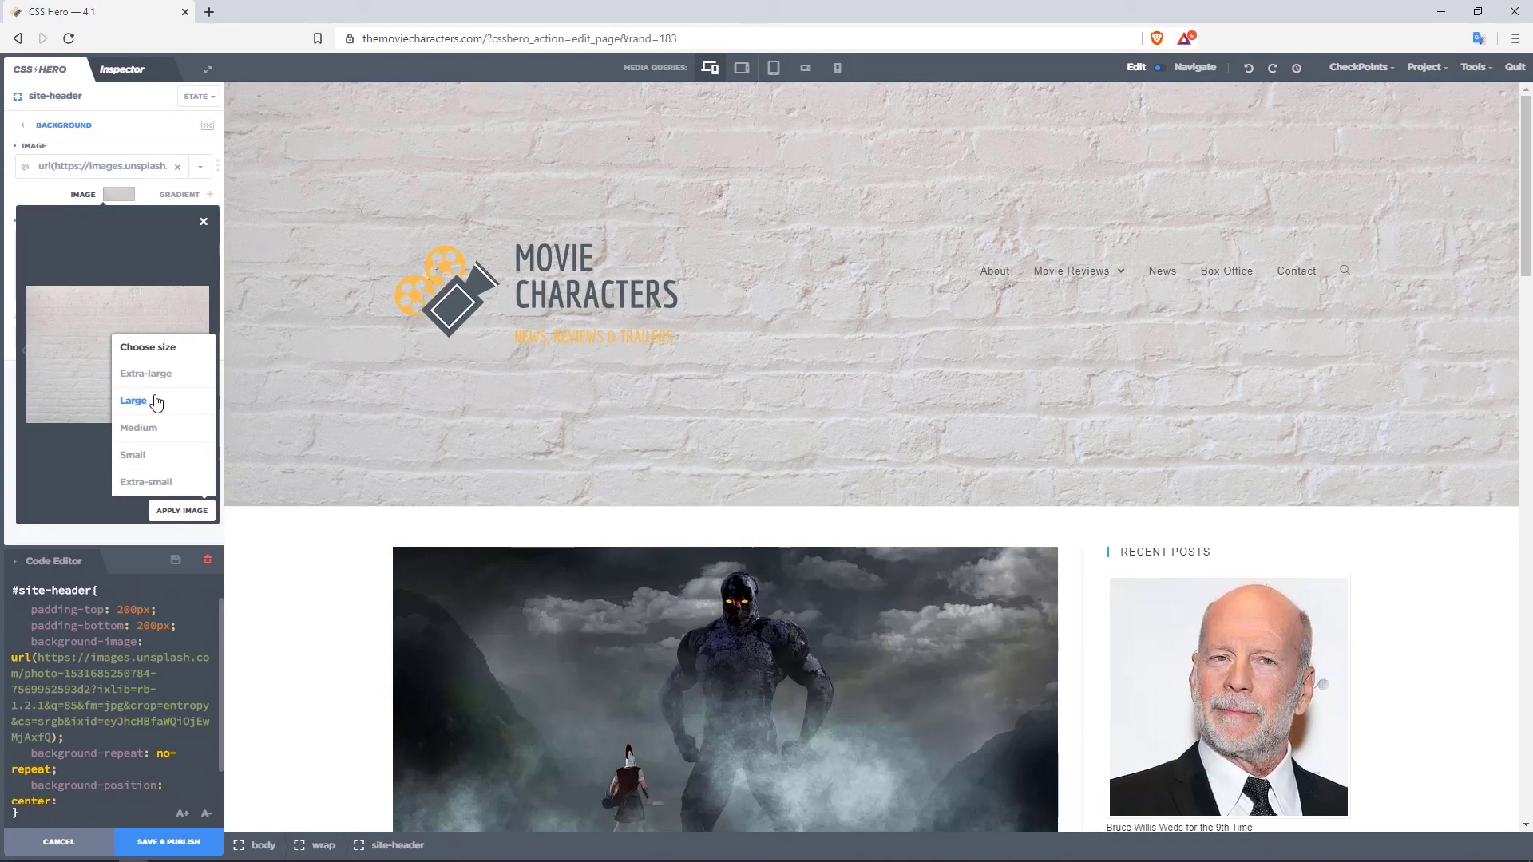
click(164, 406)
click(169, 429)
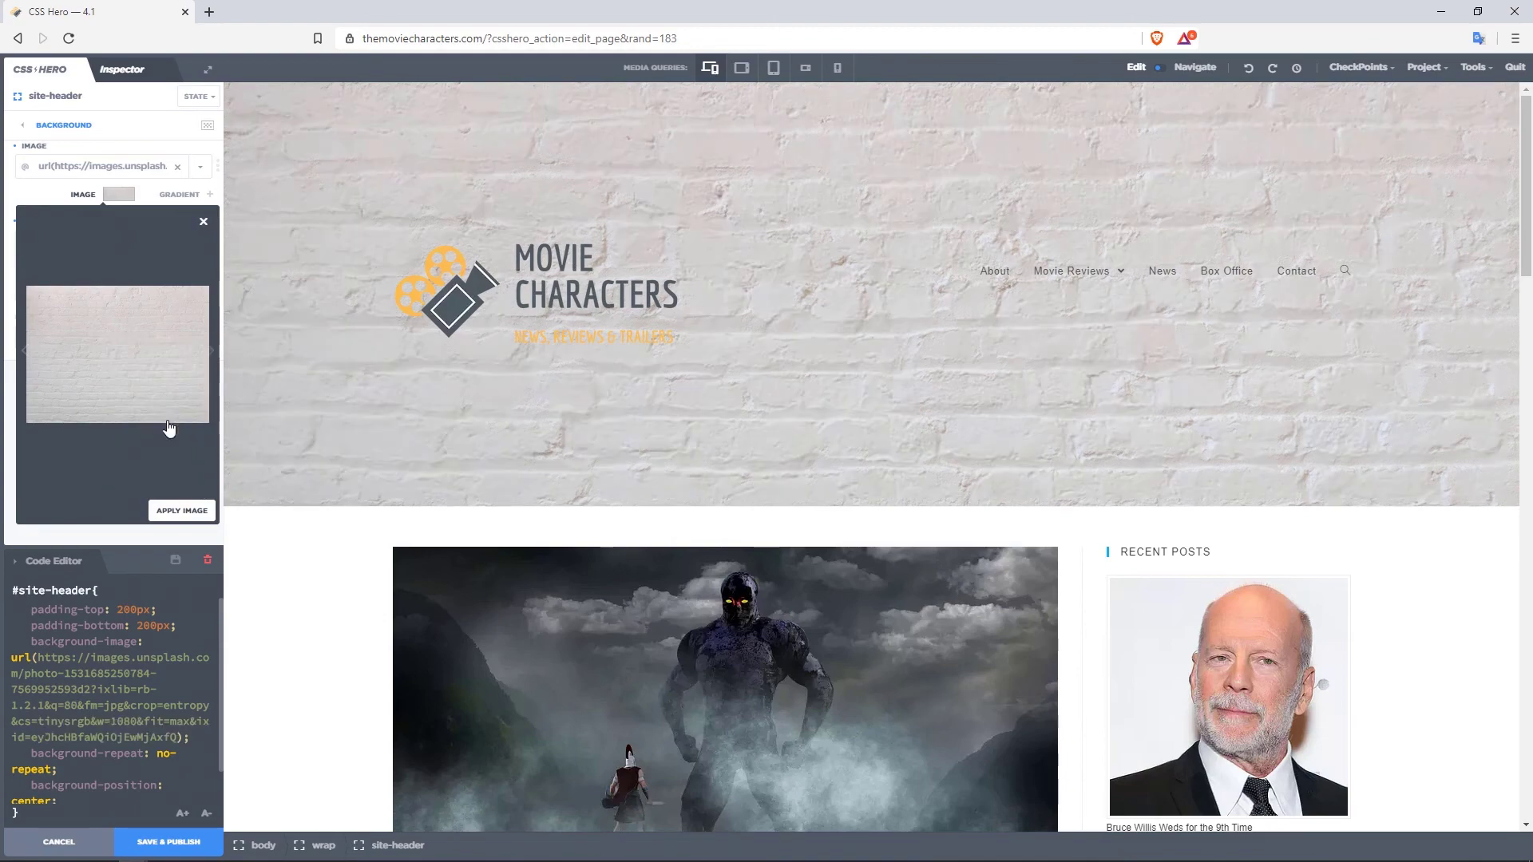
click(203, 225)
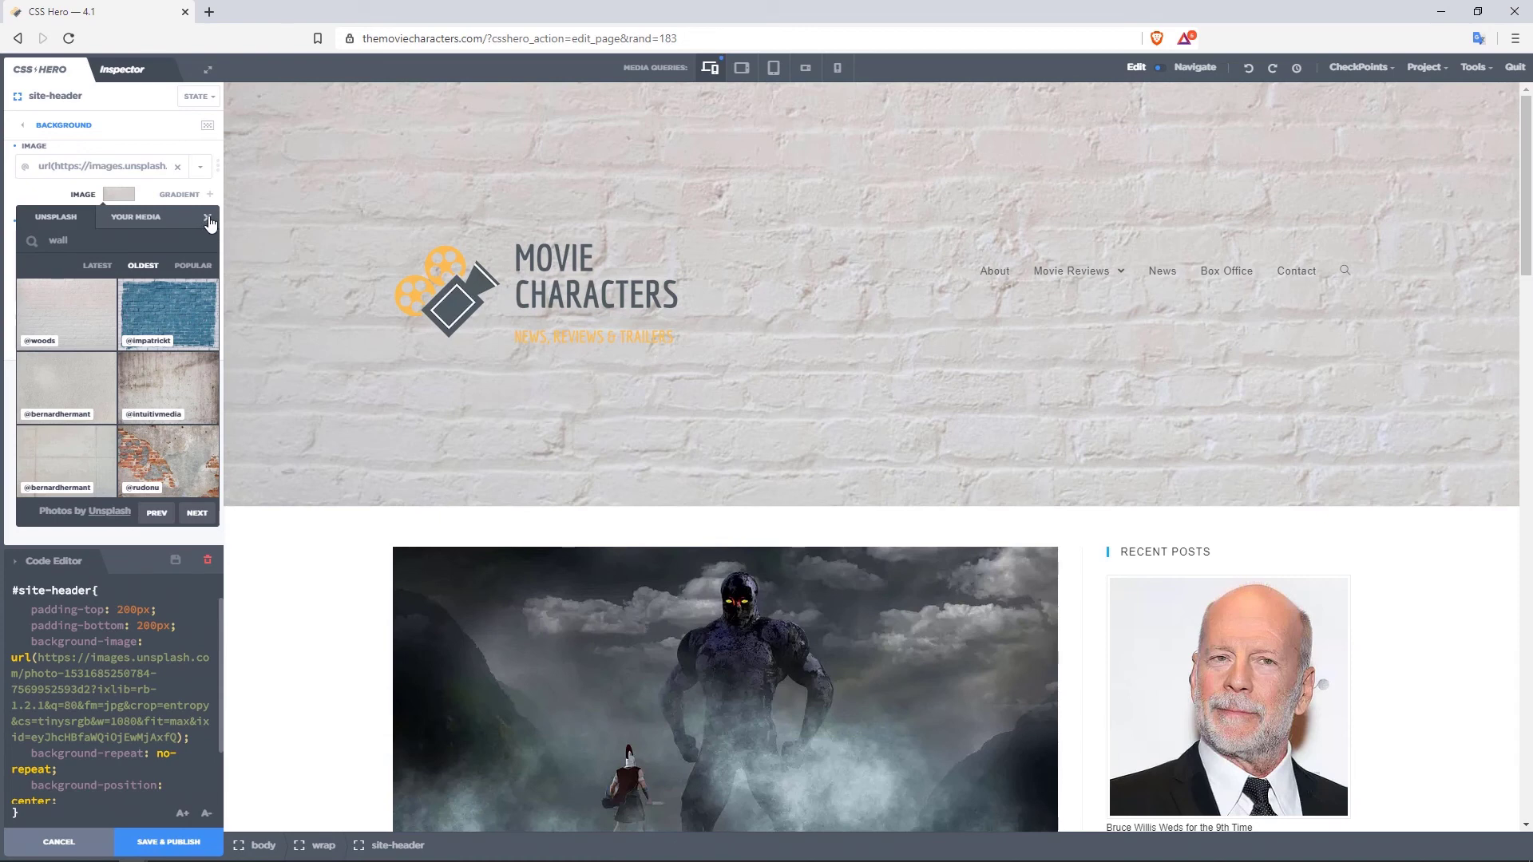
Close the image picker and set the header background scroll attachment to fixed
click(208, 220)
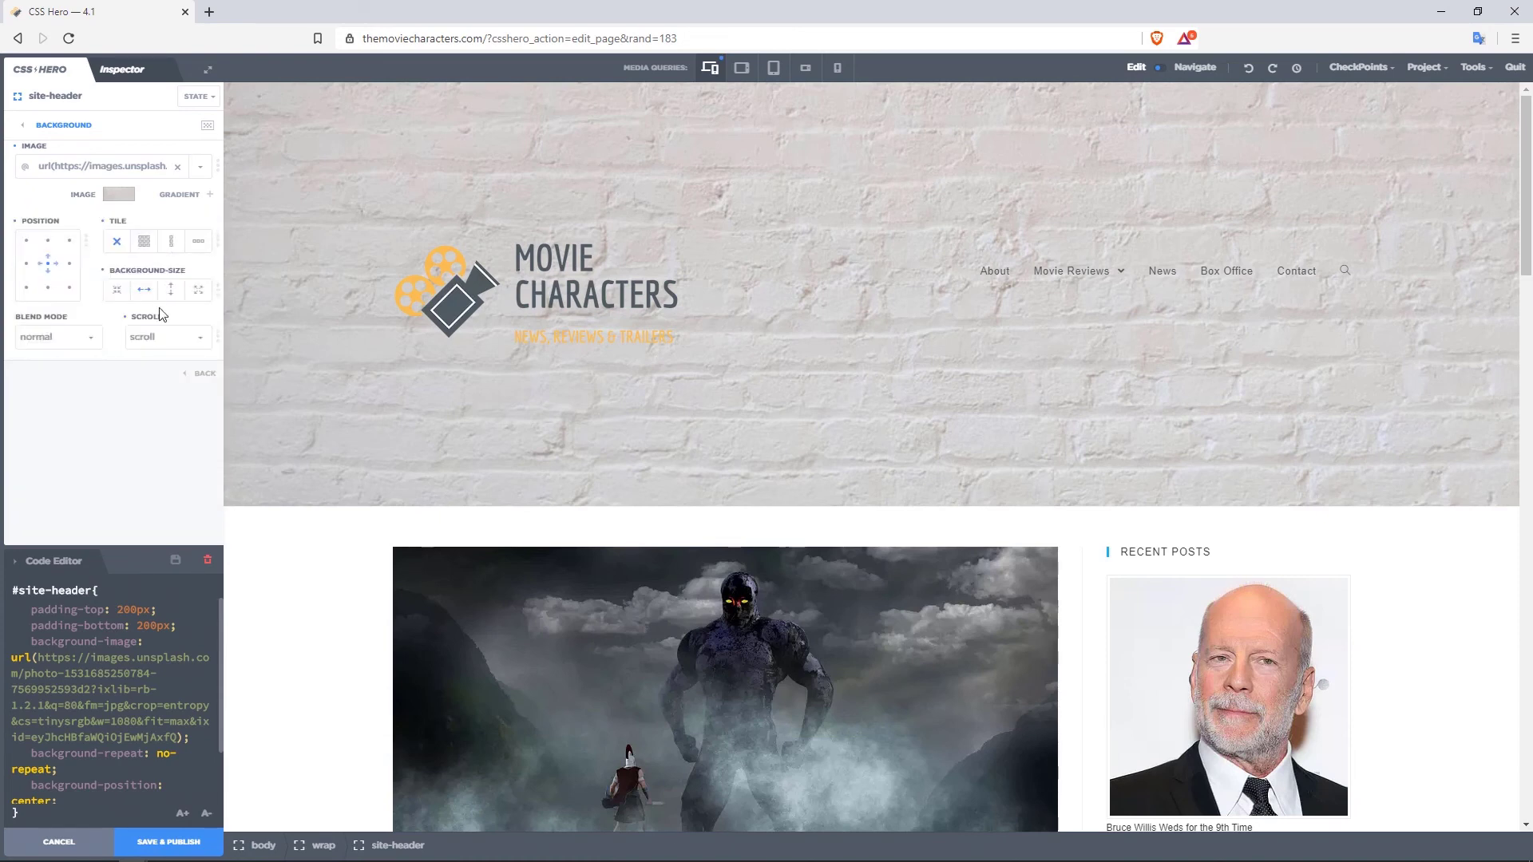
mouse_move(158, 322)
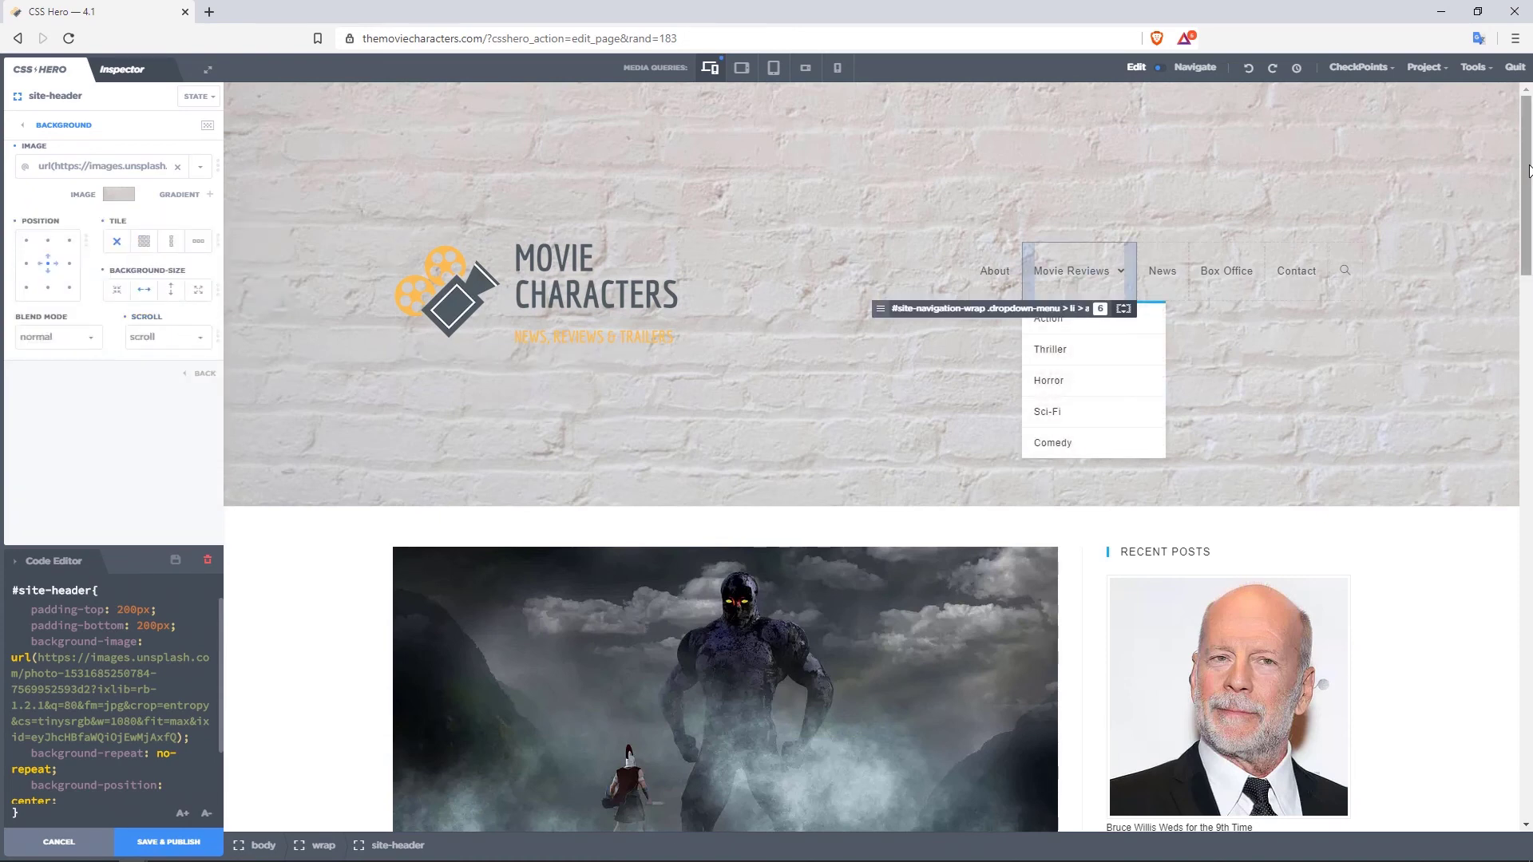
mouse_move(1529, 169)
mouse_down()
mouse_move(1529, 260)
mouse_move(1531, 166)
mouse_up()
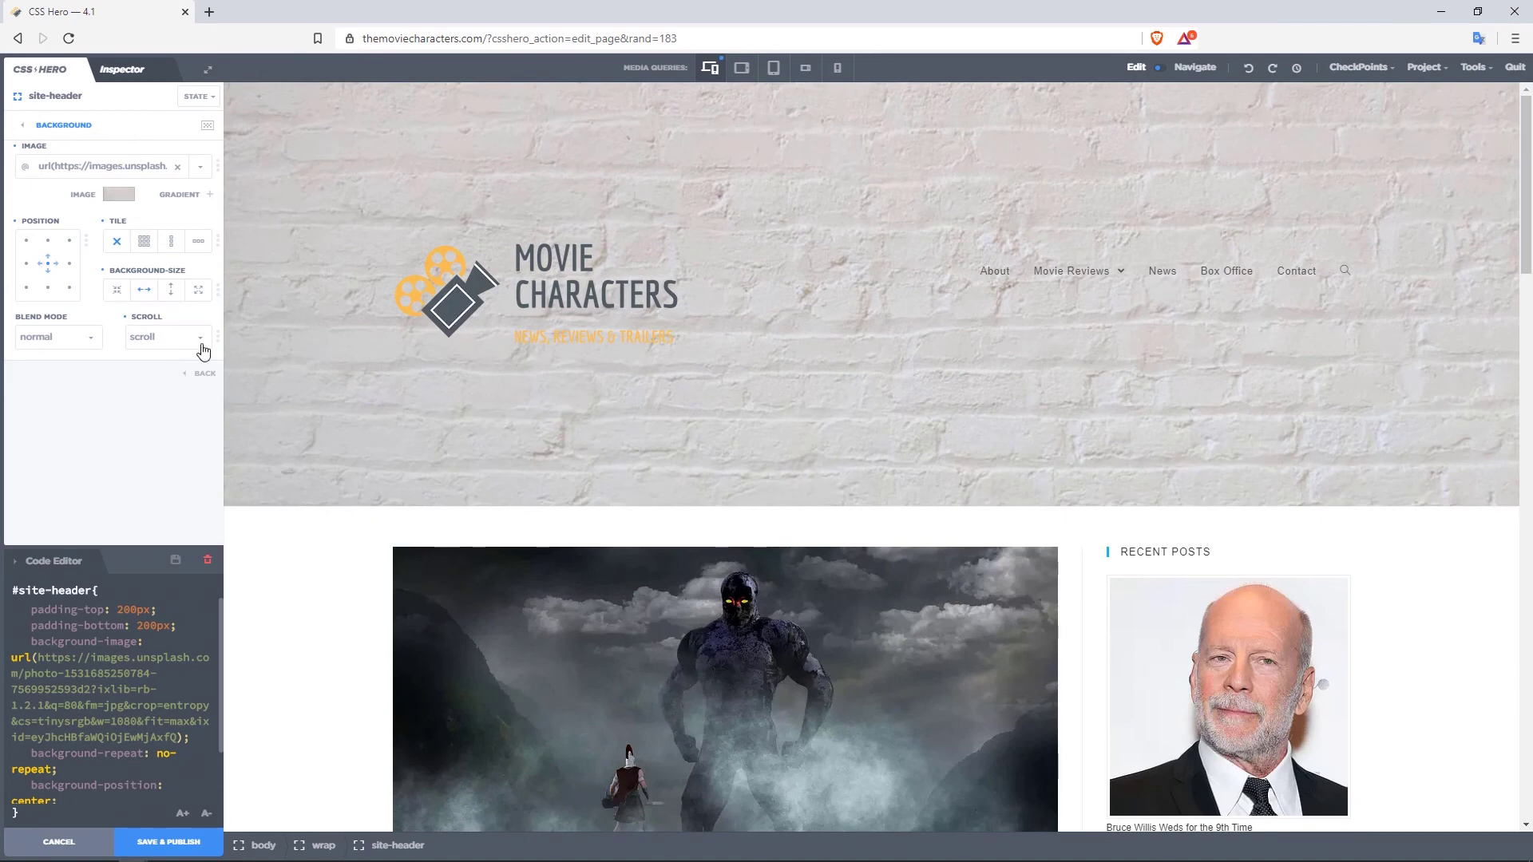
click(203, 351)
click(174, 369)
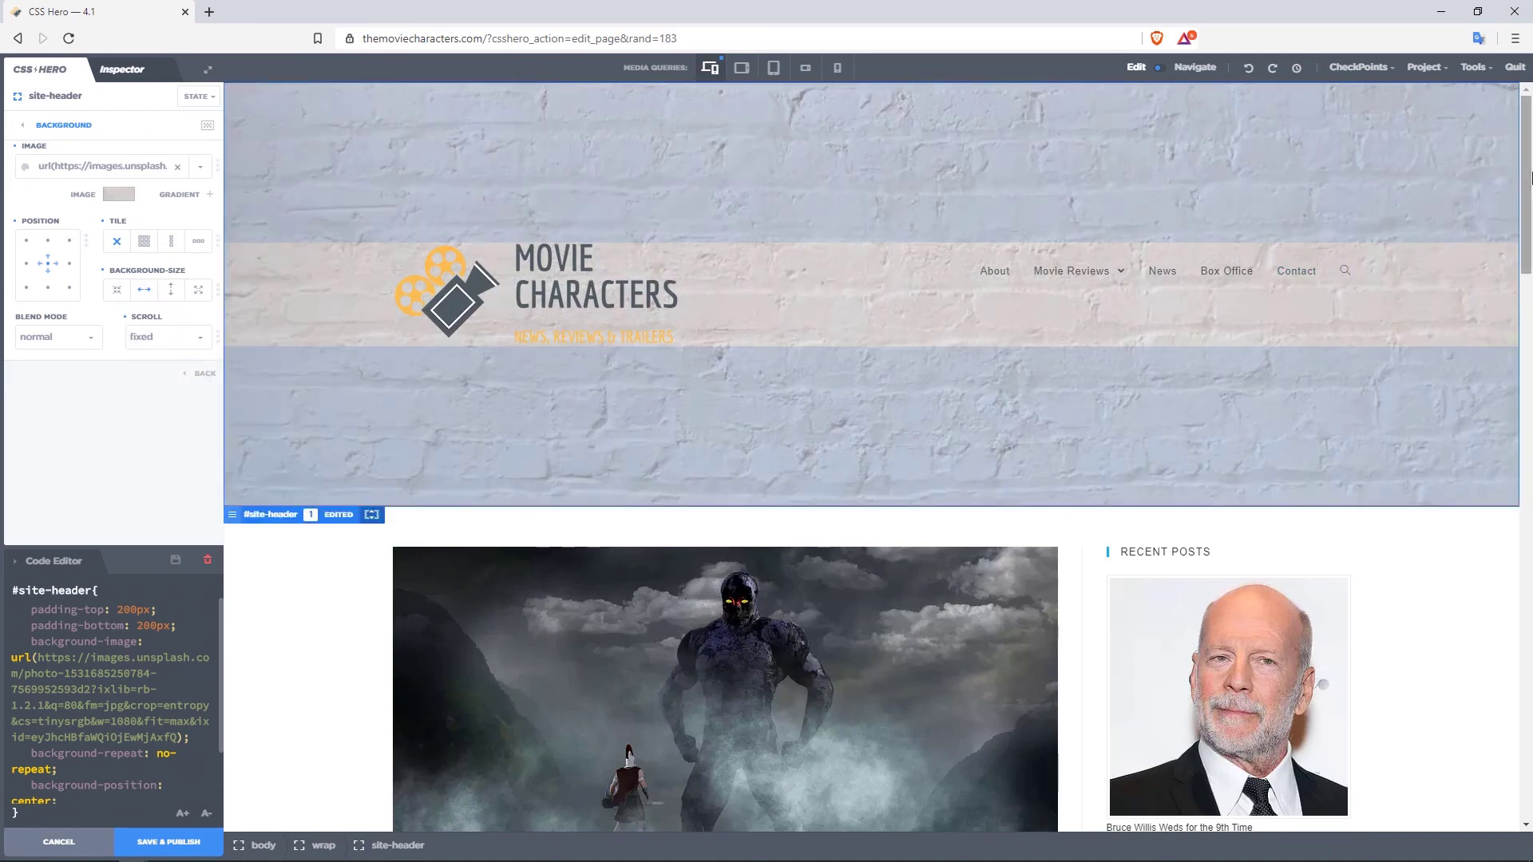
mouse_move(1530, 178)
mouse_down()
mouse_move(1530, 238)
mouse_move(1531, 156)
mouse_up()
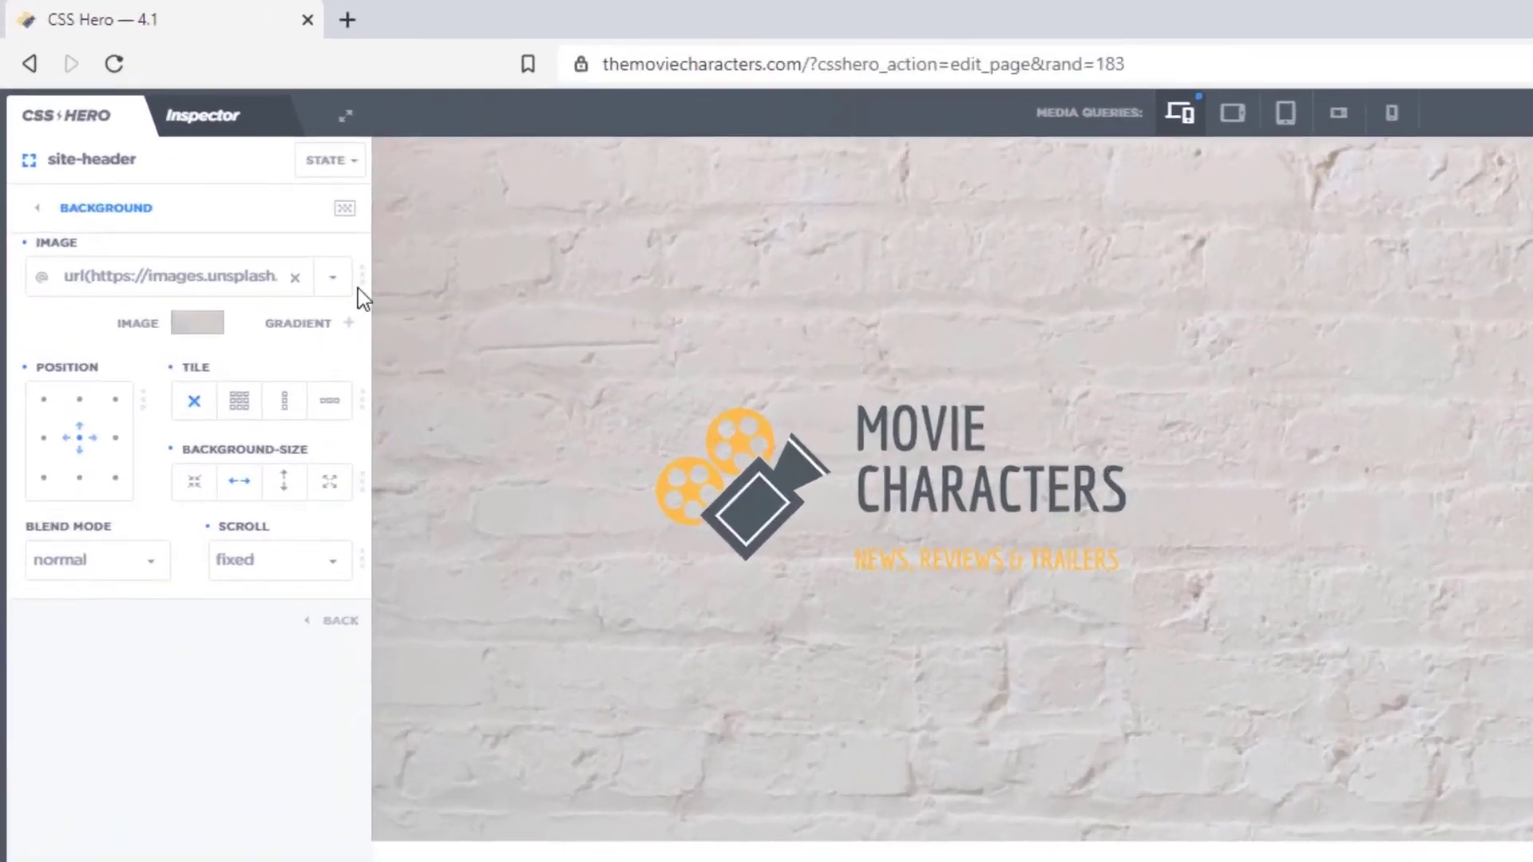
Mark the header's background-image declaration as !important
click(218, 165)
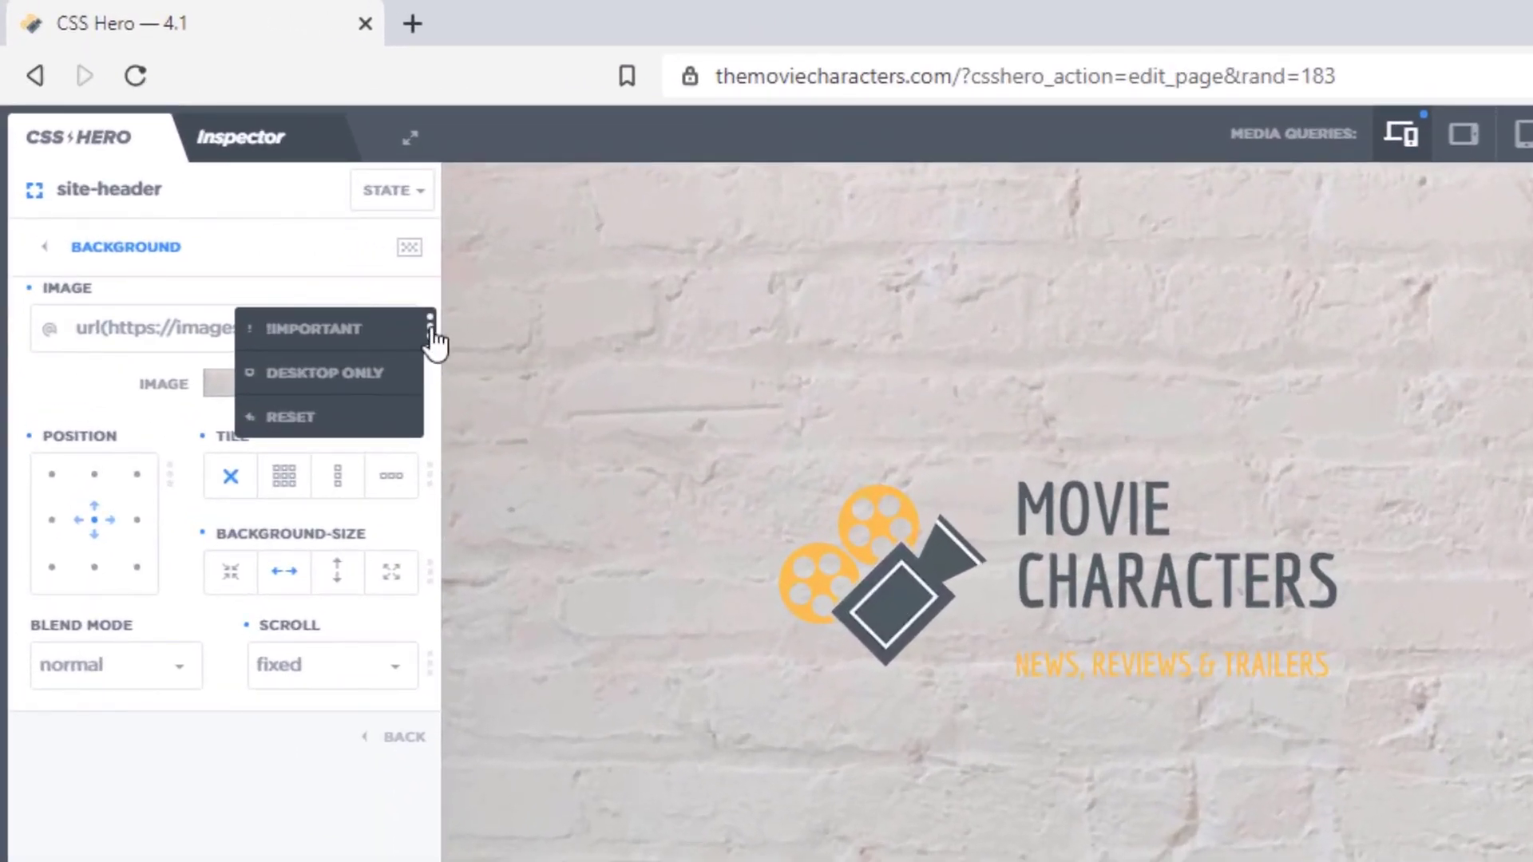
click(352, 334)
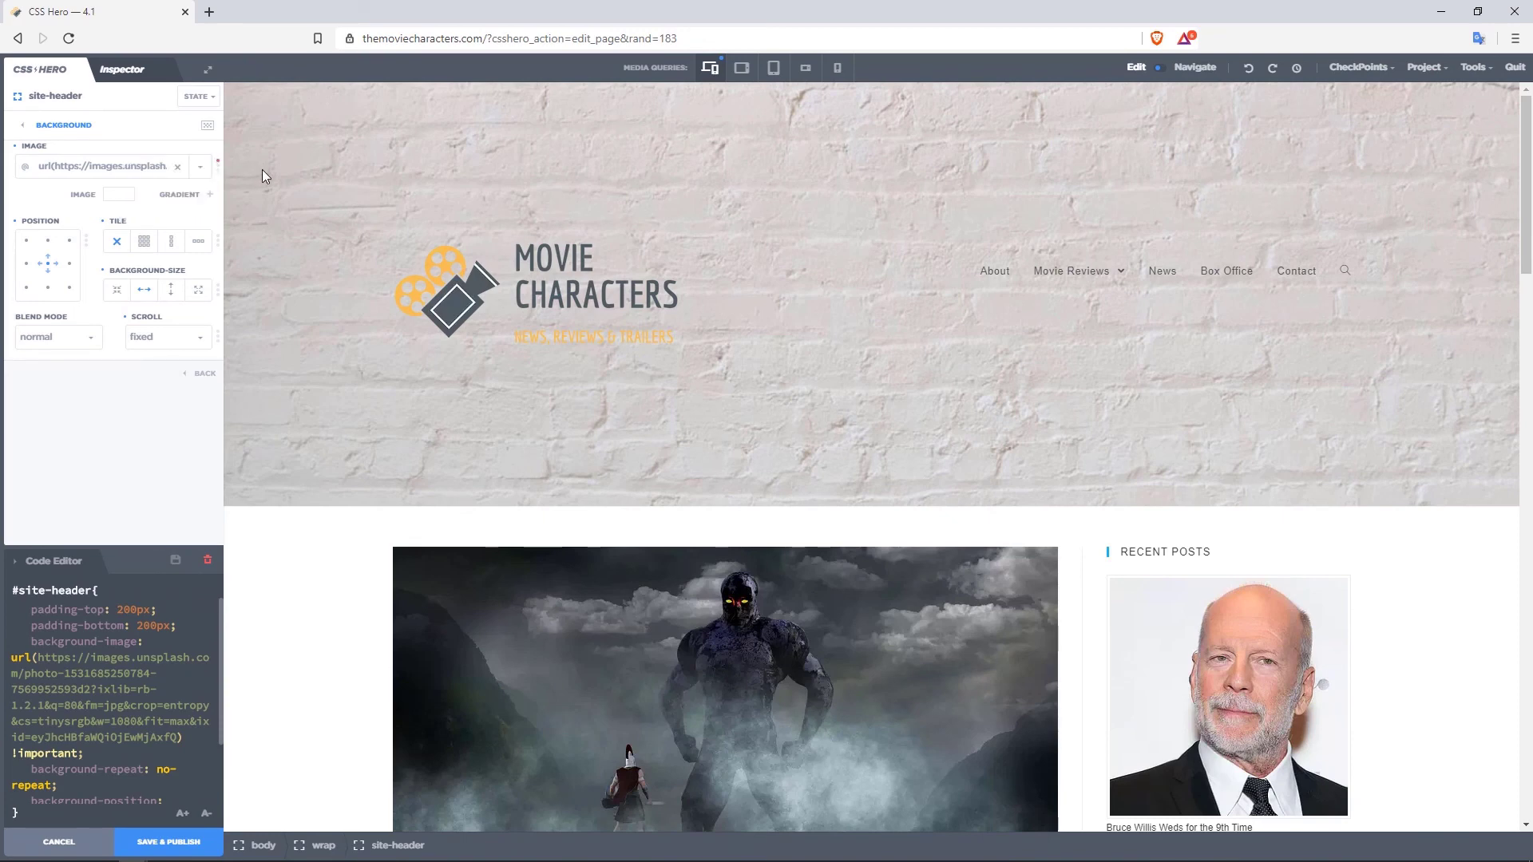
mouse_move(217, 165)
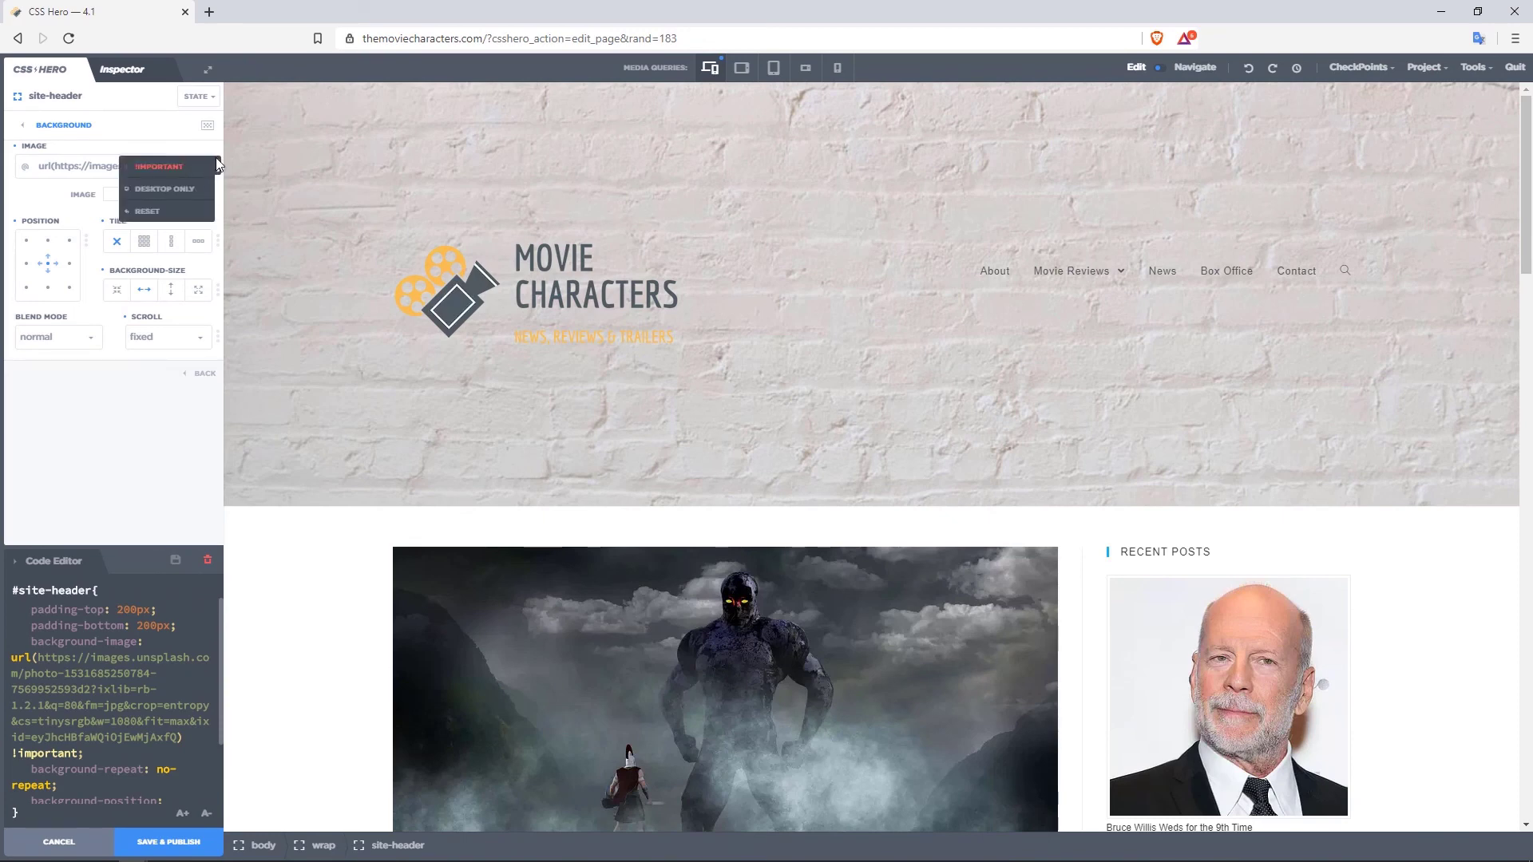